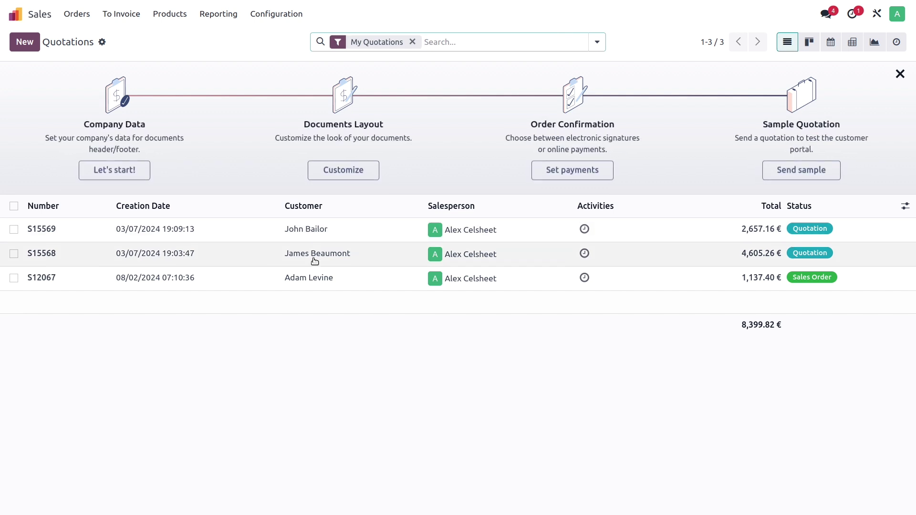
Open the 4,605.26 € quotation and review its order lines by section, from Design and Appliances to Countertop and Electrical
{"action": "left_click", "coordinate": [317, 253]}
{"action": "scroll", "coordinate": [569, 257], "scroll_direction": "down", "scroll_amount": 3}
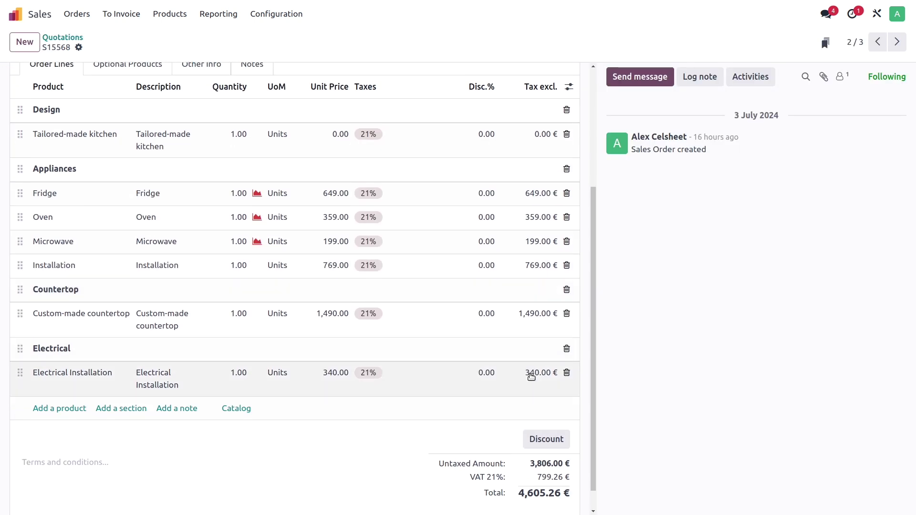
{"action": "scroll", "coordinate": [434, 319], "scroll_direction": "up", "scroll_amount": 3}
{"action": "scroll", "coordinate": [311, 377], "scroll_direction": "down", "scroll_amount": 3}
{"action": "scroll", "coordinate": [102, 288], "scroll_direction": "up", "scroll_amount": 3}
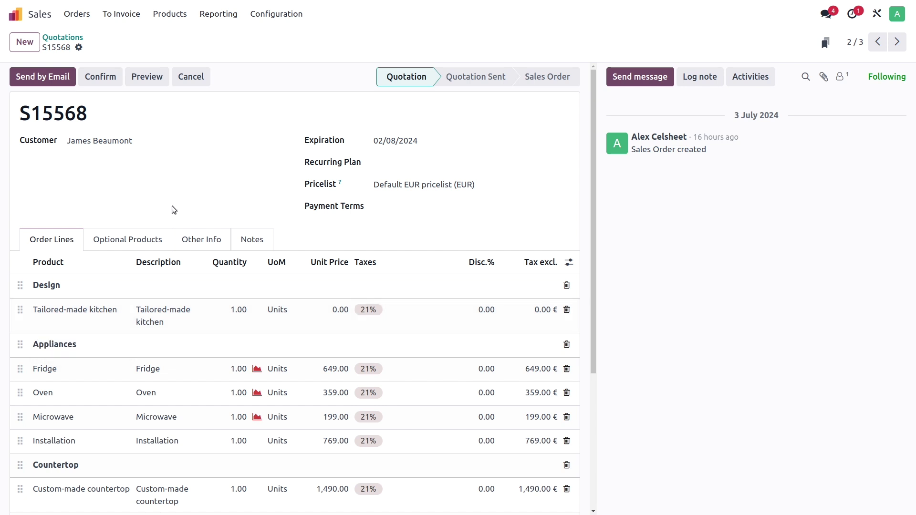
{"action": "scroll", "coordinate": [262, 161], "scroll_direction": "down", "scroll_amount": 3}
{"action": "scroll", "coordinate": [334, 167], "scroll_direction": "up", "scroll_amount": 3}
{"action": "scroll", "coordinate": [294, 244], "scroll_direction": "down", "scroll_amount": 3}
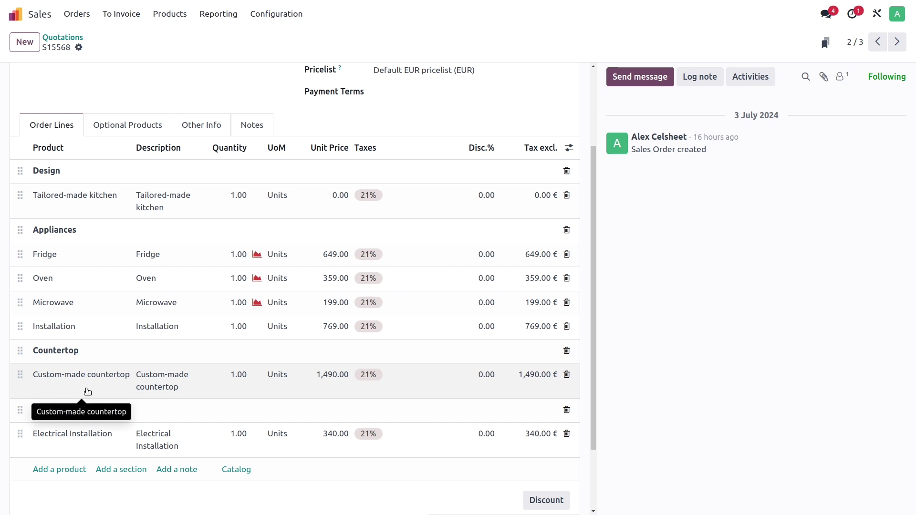
{"action": "scroll", "coordinate": [212, 300], "scroll_direction": "up", "scroll_amount": 3}
{"action": "scroll", "coordinate": [264, 200], "scroll_direction": "down", "scroll_amount": 4}
{"action": "scroll", "coordinate": [272, 208], "scroll_direction": "up", "scroll_amount": 3}
{"action": "scroll", "coordinate": [217, 158], "scroll_direction": "up", "scroll_amount": 1}
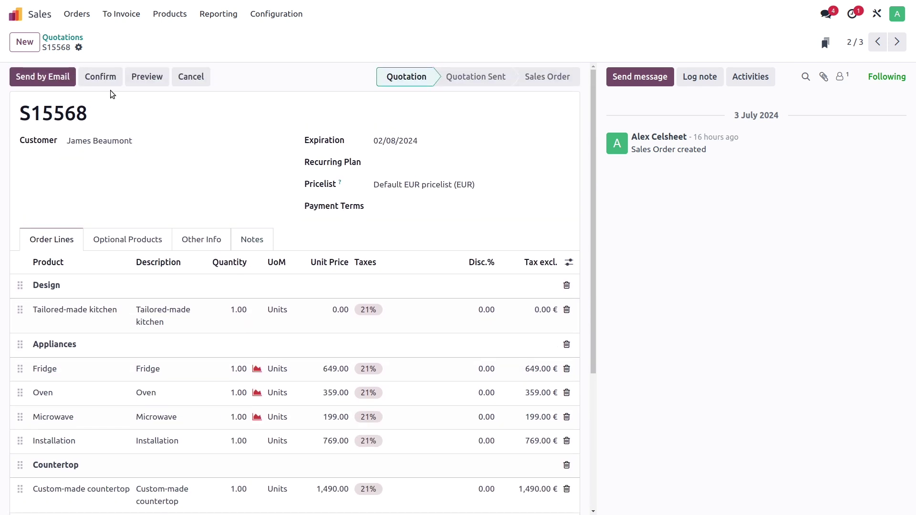
Confirm the open quotation as a sales order, and also open and confirm the 2,657.16 € quotation
{"action": "left_click", "coordinate": [100, 77]}
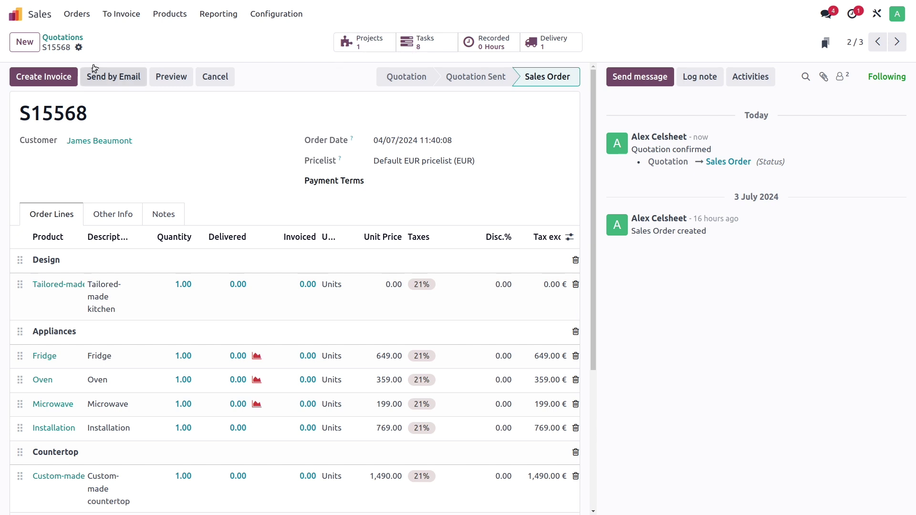
{"action": "left_click", "coordinate": [62, 38]}
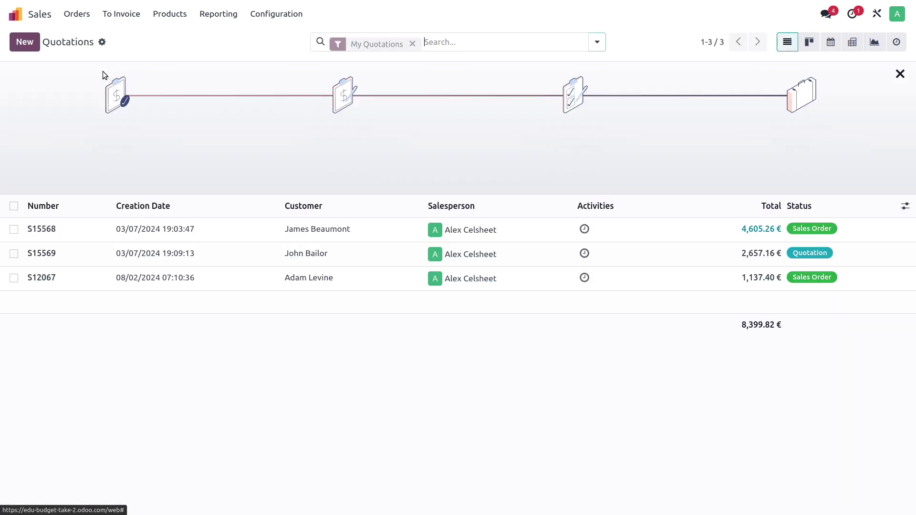
{"action": "left_click", "coordinate": [201, 261]}
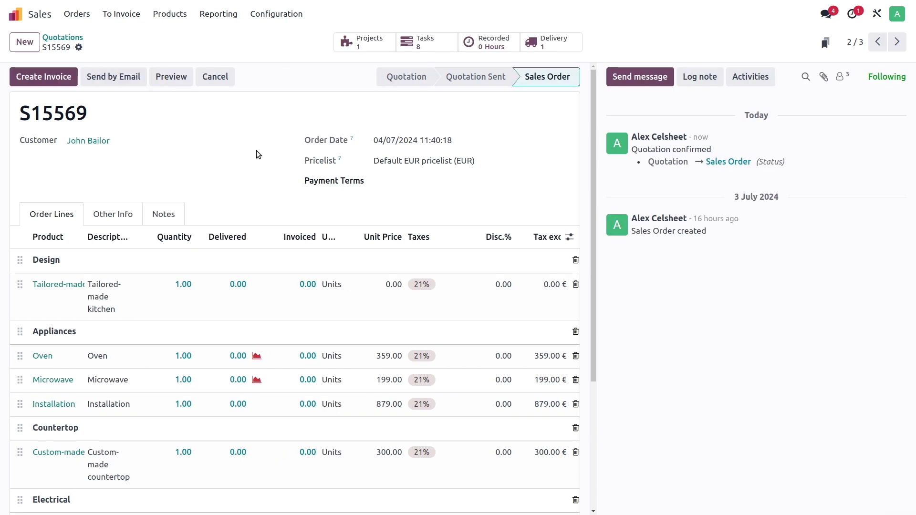
{"action": "scroll", "coordinate": [225, 141], "scroll_direction": "down", "scroll_amount": 4}
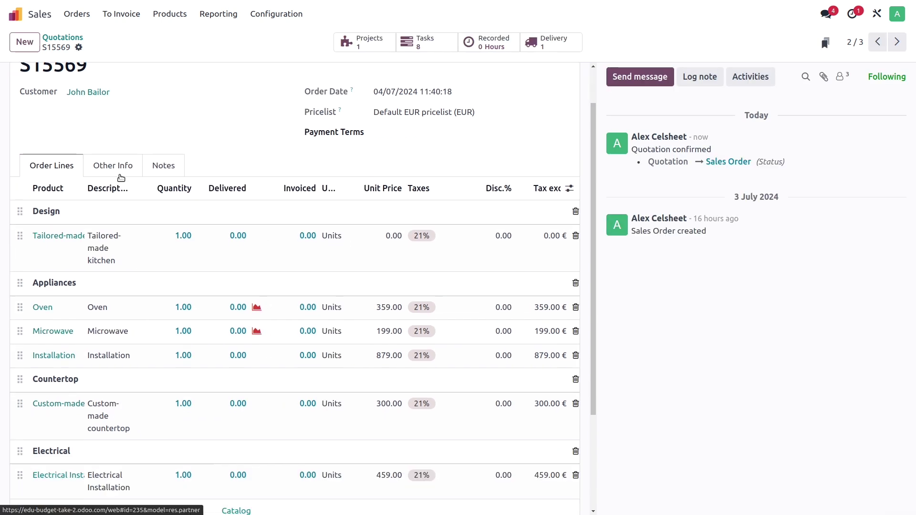
{"action": "scroll", "coordinate": [238, 172], "scroll_direction": "up", "scroll_amount": 4}
{"action": "scroll", "coordinate": [279, 255], "scroll_direction": "down", "scroll_amount": 1}
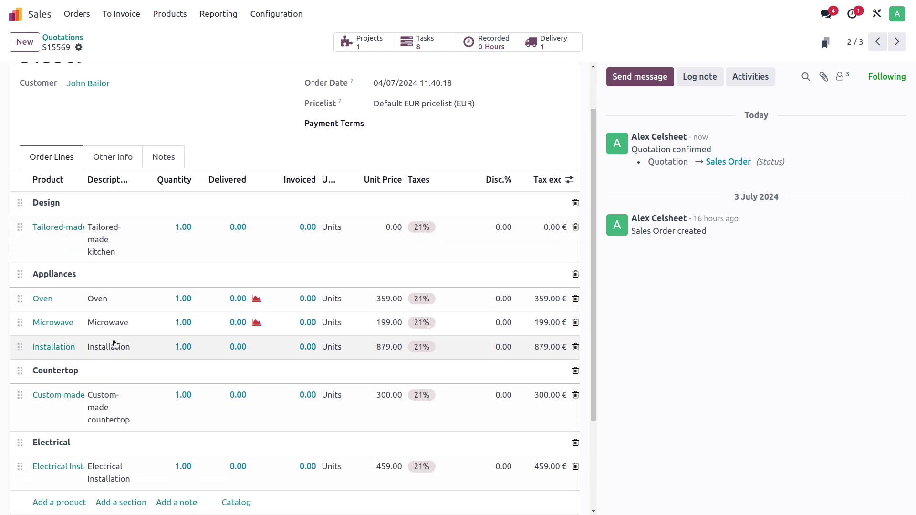
{"action": "scroll", "coordinate": [90, 392], "scroll_direction": "up", "scroll_amount": 1}
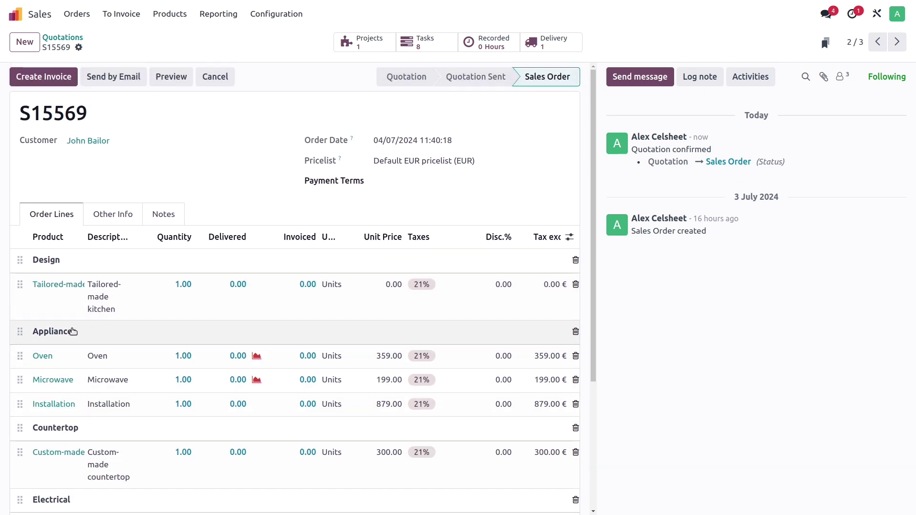
Open the Budget spreadsheet from the Spreadsheet workspace of Documents and examine the Budget and Actuals cells for Electrical and Appliances
{"action": "left_click", "coordinate": [16, 14]}
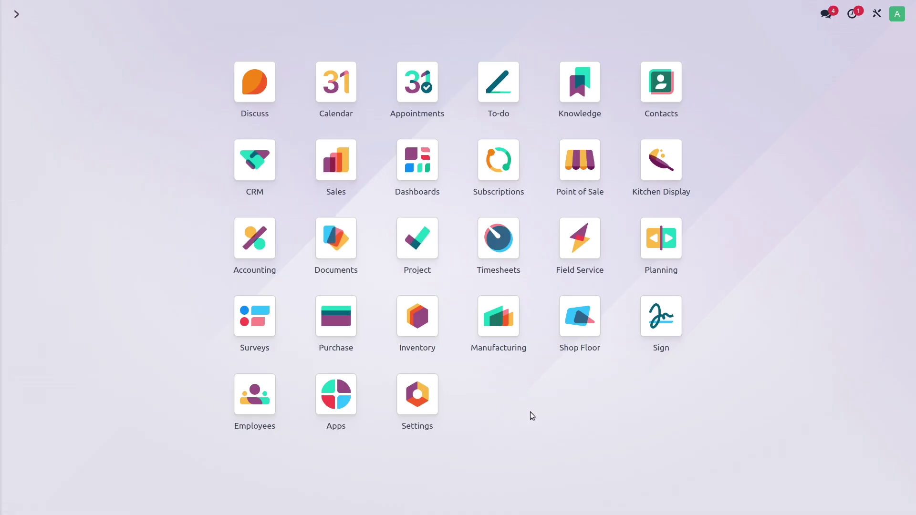
{"action": "left_click", "coordinate": [354, 249]}
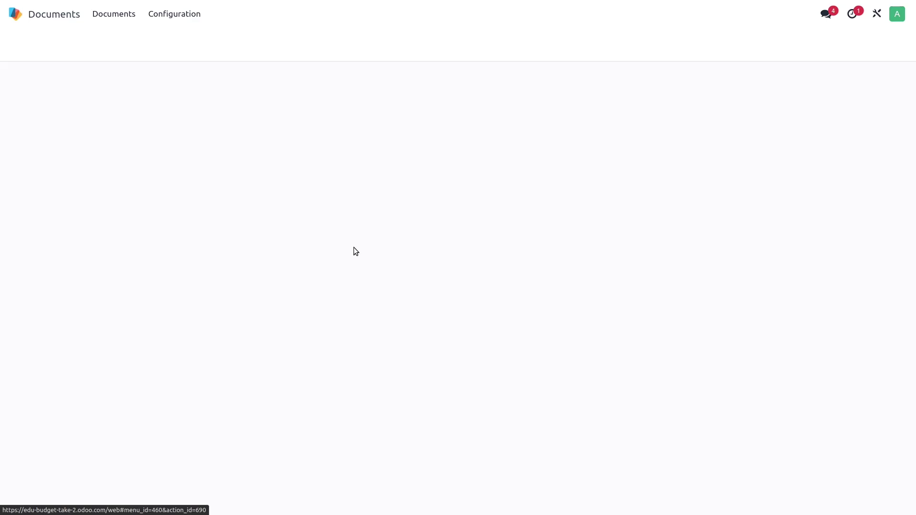
{"action": "left_click", "coordinate": [62, 231]}
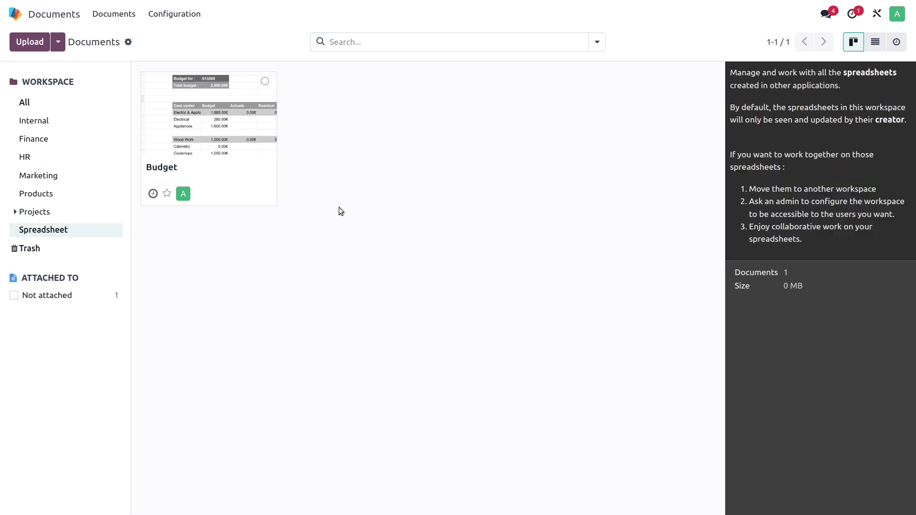
{"action": "left_click", "coordinate": [241, 138]}
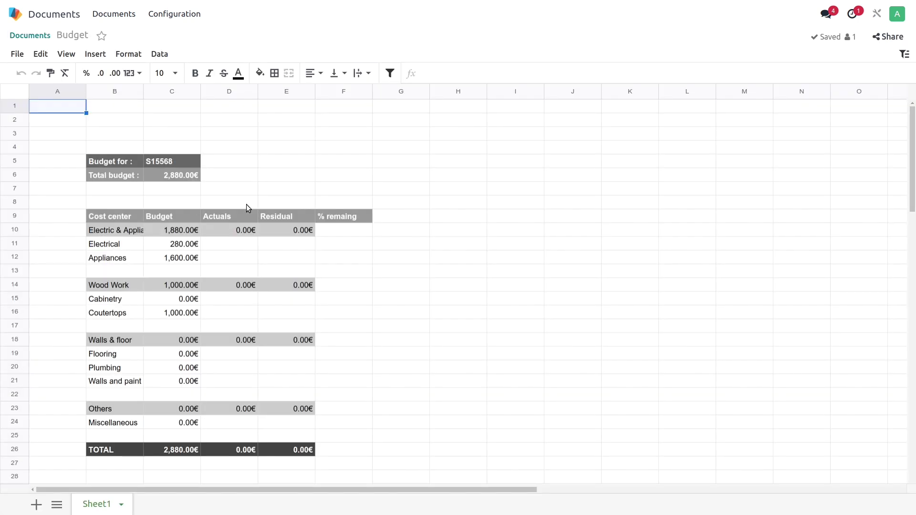
{"action": "scroll", "coordinate": [339, 232], "scroll_direction": "down", "scroll_amount": 1}
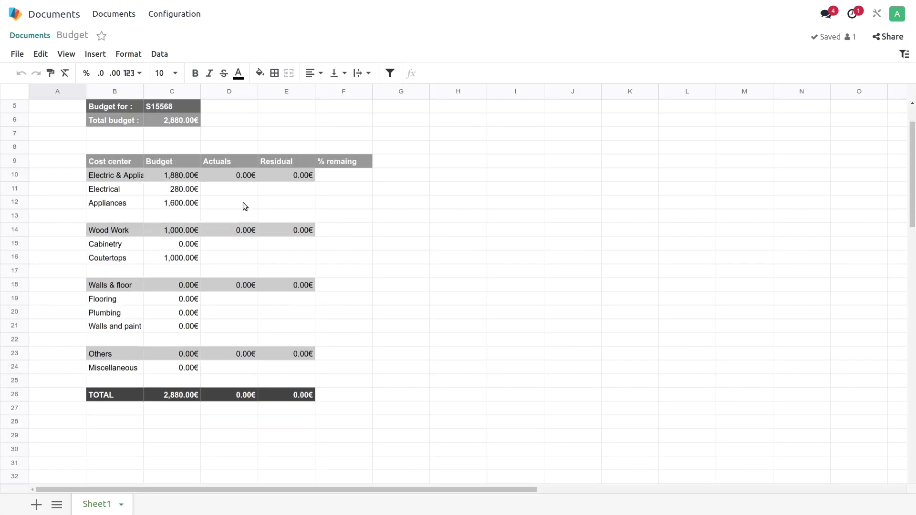
{"action": "scroll", "coordinate": [193, 193], "scroll_direction": "up", "scroll_amount": 1}
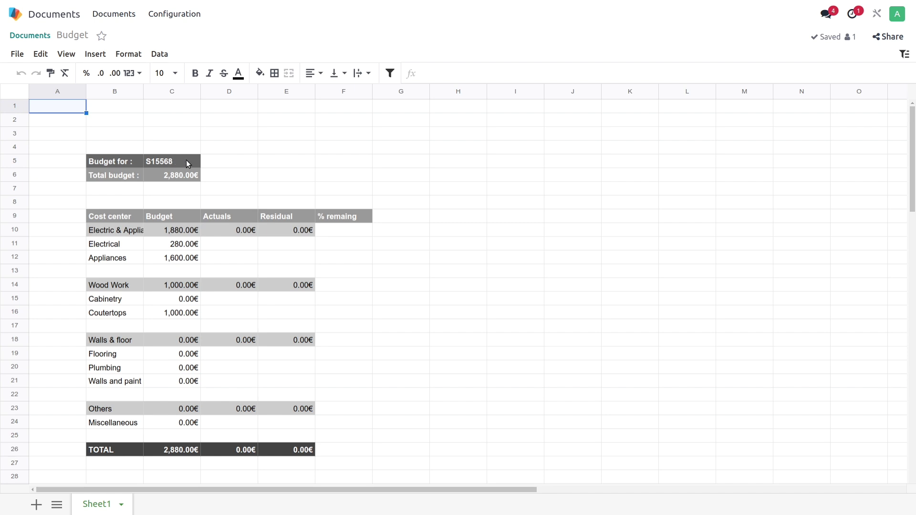
{"action": "left_click", "coordinate": [173, 246]}
{"action": "left_click", "coordinate": [159, 262]}
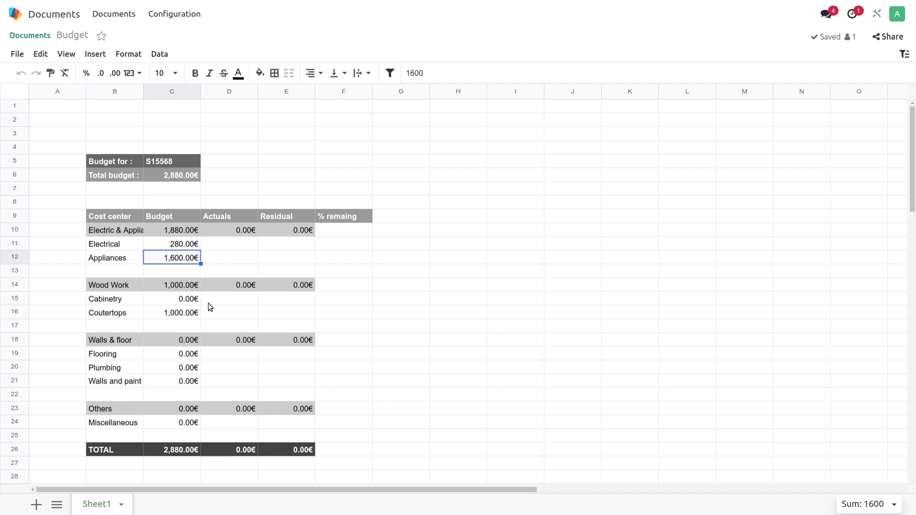
{"action": "left_click", "coordinate": [241, 245]}
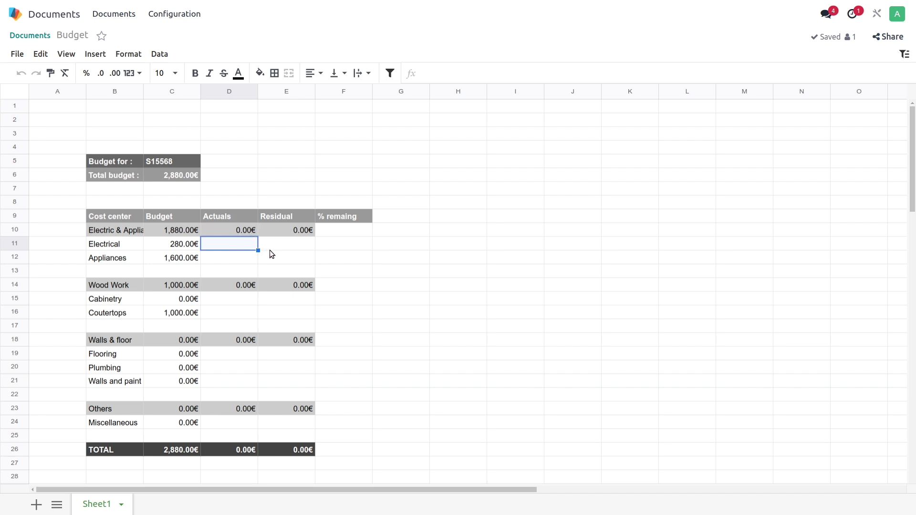
Search the apps for "analytic" and open the Analytic Plans list in Accounting
{"action": "left_click", "coordinate": [18, 20]}
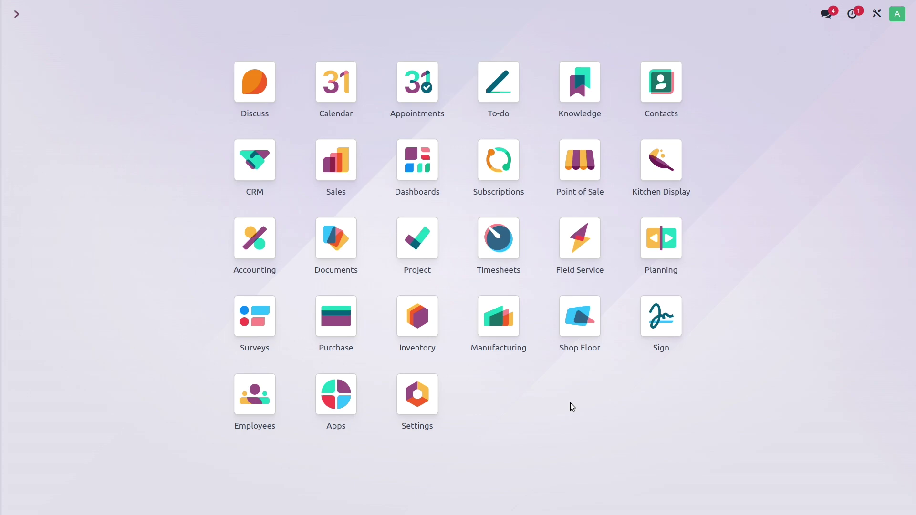
{"action": "type", "text": "analytic"}
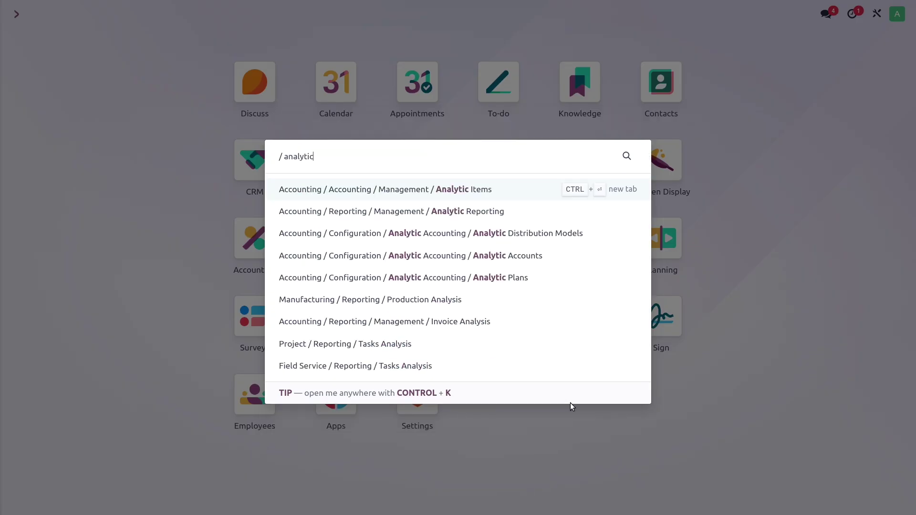
{"action": "key", "text": "Down"}
{"action": "key", "text": "Down"}
{"action": "key", "text": "Down"}
{"action": "key", "text": "Down"}
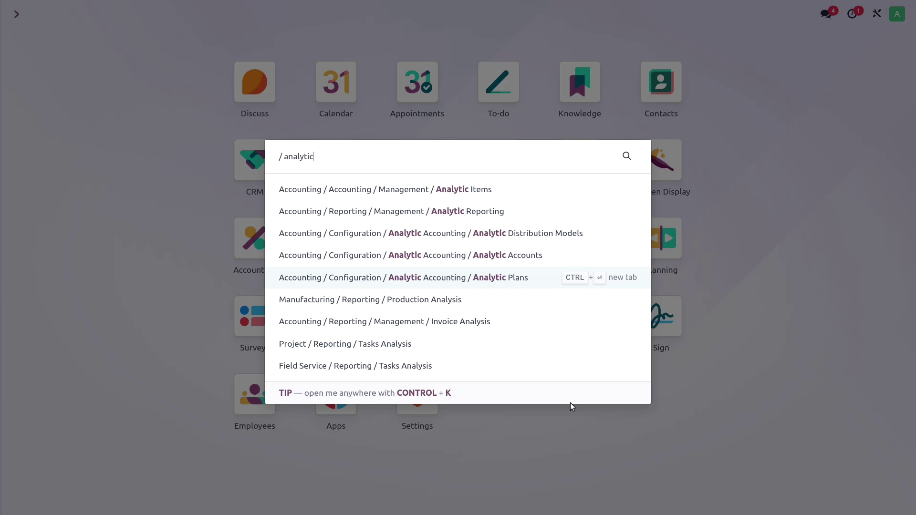
{"action": "key", "text": "Return"}
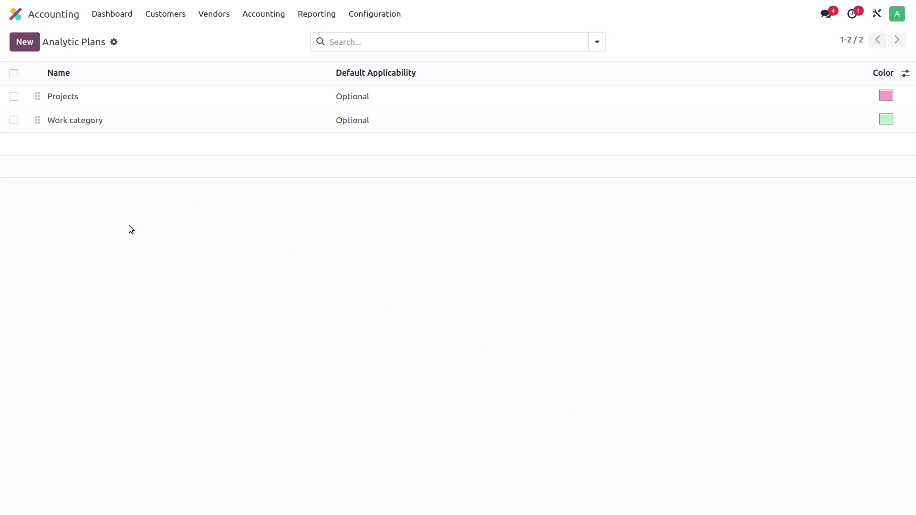
Review the Projects and Work category analytic plans, including the analytic accounts of Work category
{"action": "left_click", "coordinate": [227, 101]}
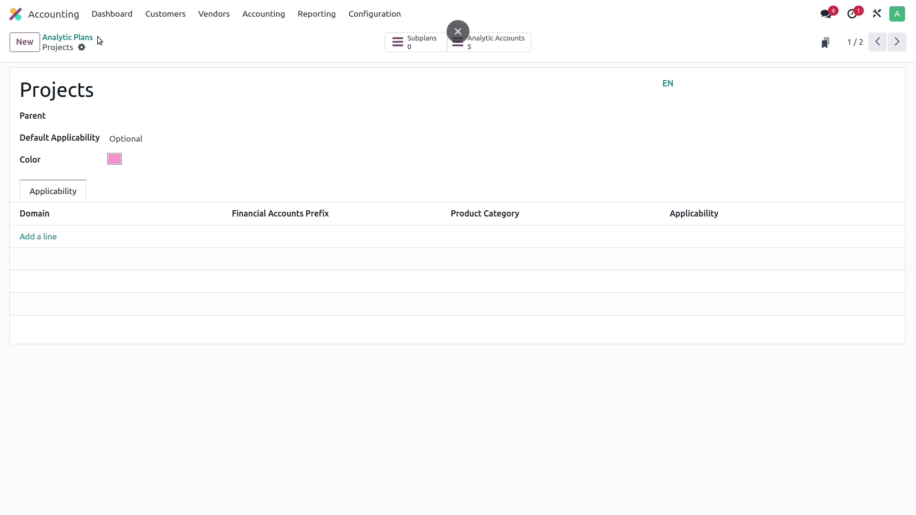
{"action": "left_click", "coordinate": [896, 42]}
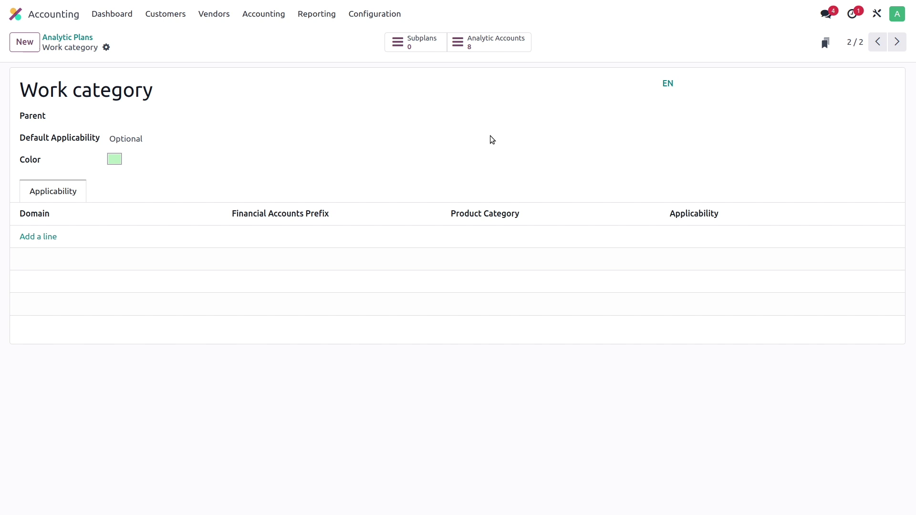
{"action": "left_click", "coordinate": [482, 44]}
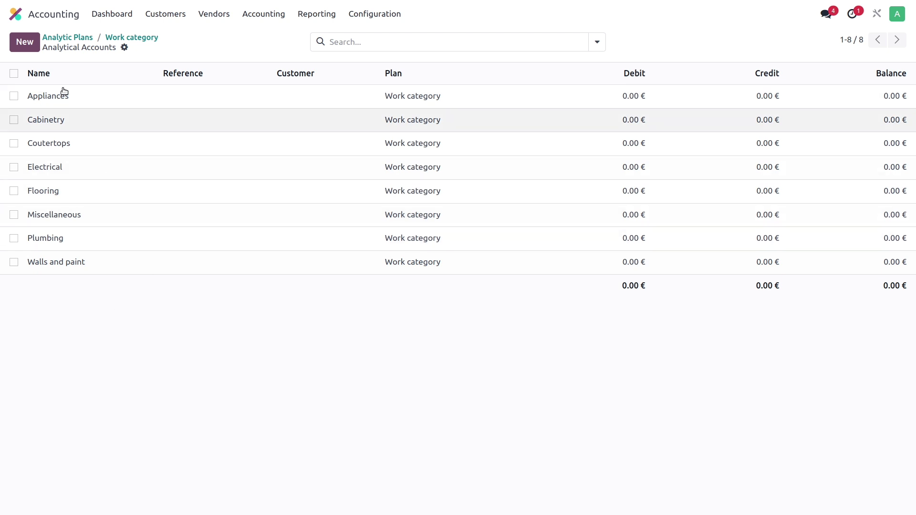
{"action": "left_click", "coordinate": [117, 39]}
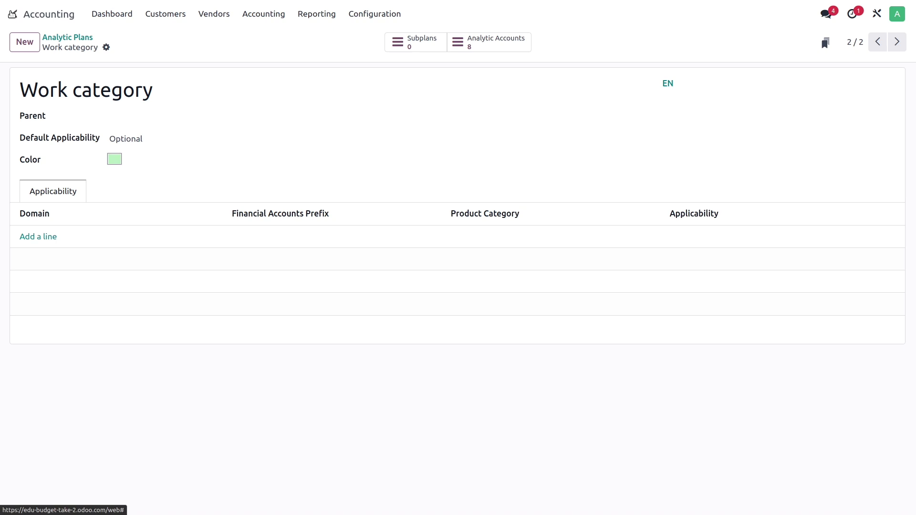
Create a new order in Manufacturing for the product Custom-made countertop
{"action": "left_click", "coordinate": [15, 14]}
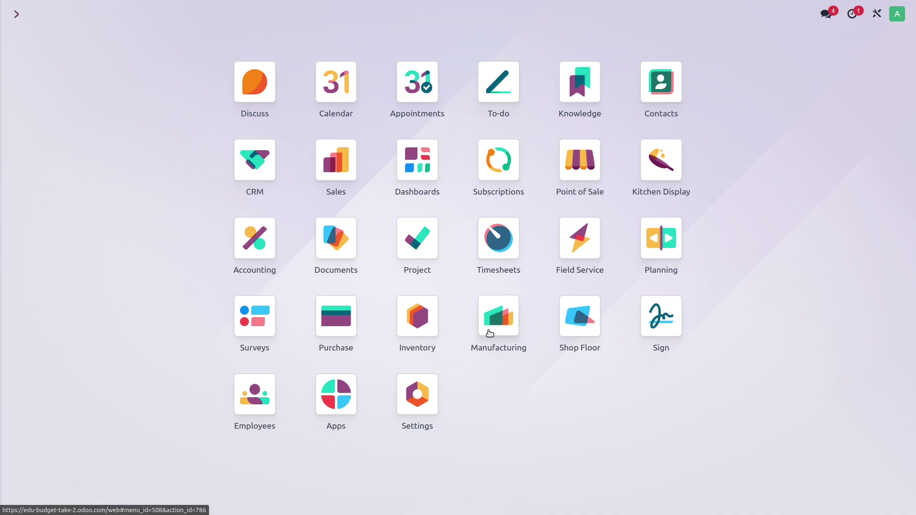
{"action": "left_click", "coordinate": [489, 333]}
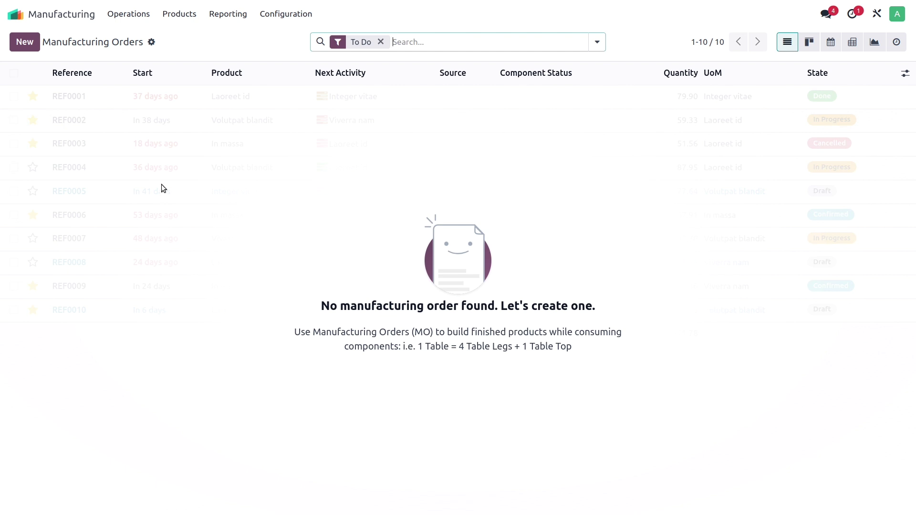
{"action": "left_click", "coordinate": [24, 42]}
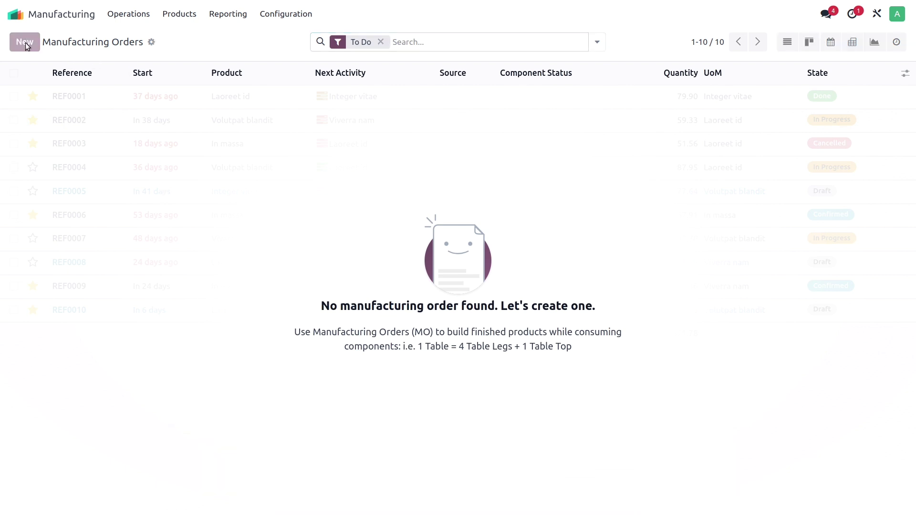
{"action": "left_click", "coordinate": [158, 154]}
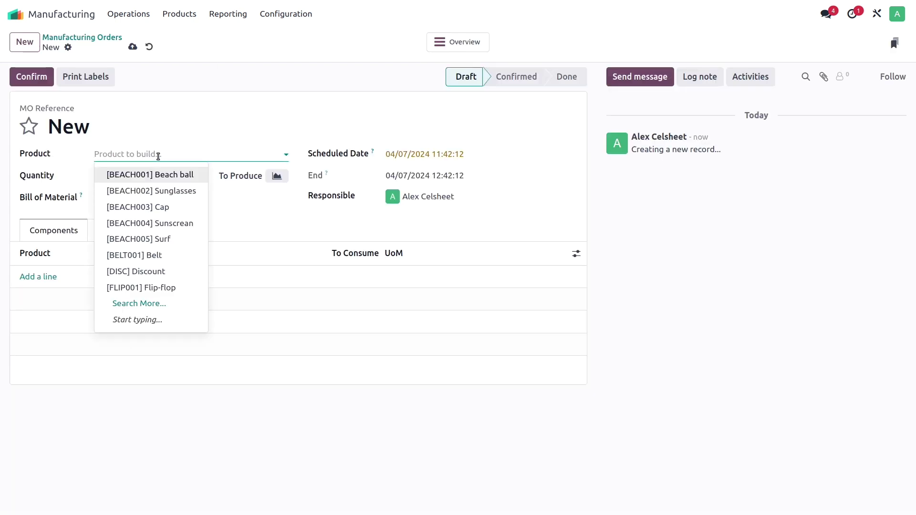
{"action": "type", "text": "count"}
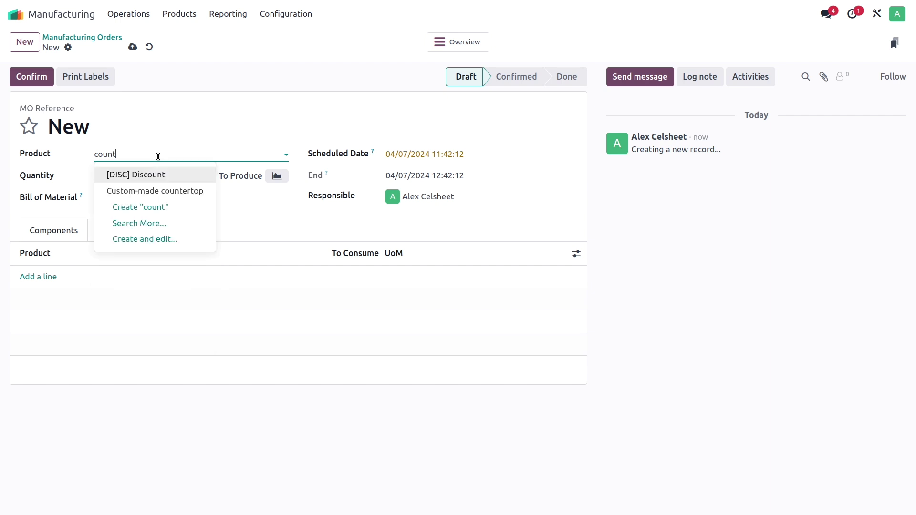
{"action": "key", "text": "Down"}
{"action": "key", "text": "Return"}
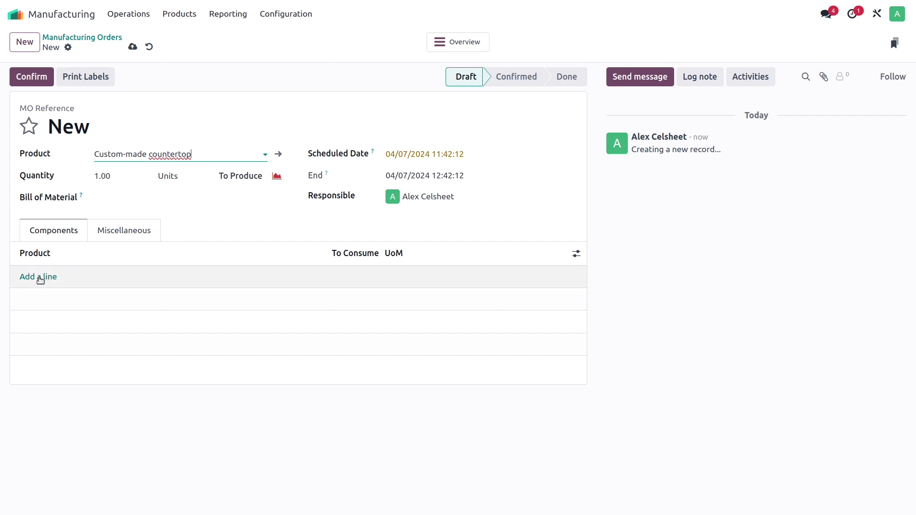
Add Plank 100 x 200 as a component of the manufacturing order with a quantity of 1 to consume
{"action": "left_click", "coordinate": [40, 277]}
{"action": "left_click", "coordinate": [70, 283]}
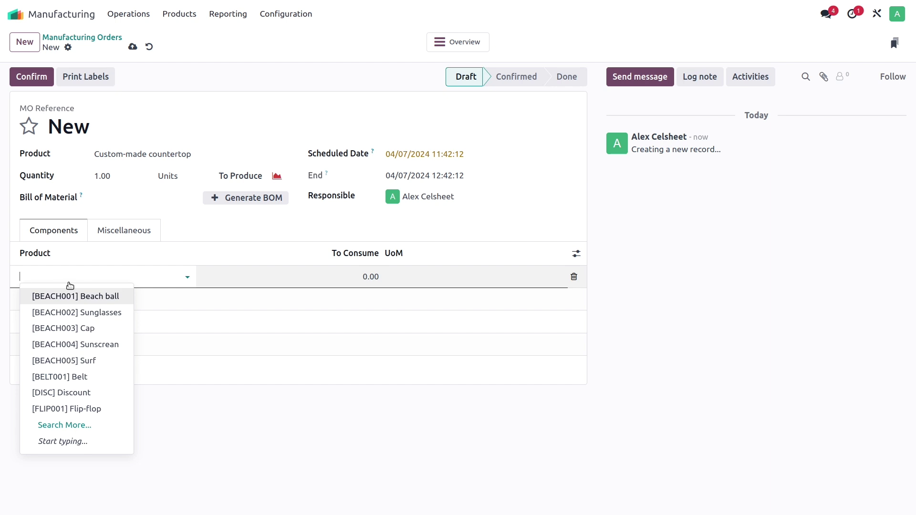
{"action": "type", "text": "Plz"}
{"action": "type", "text": "n"}
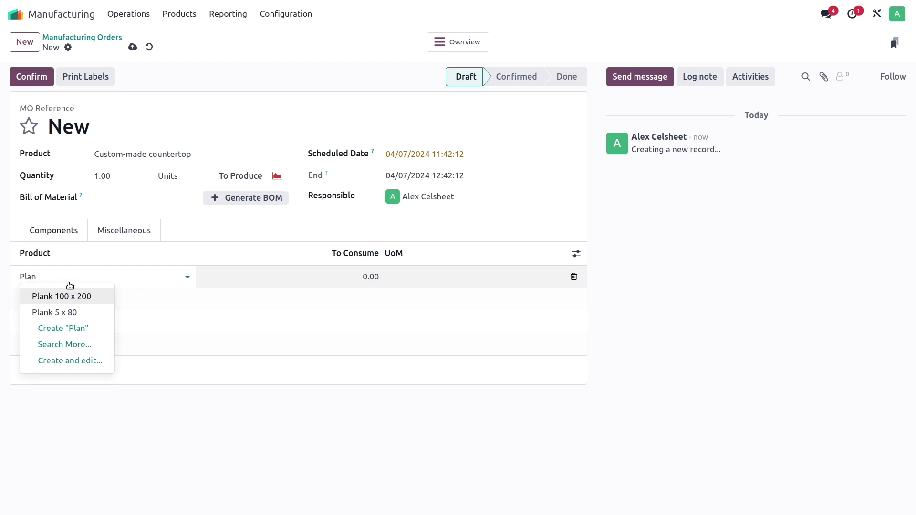
{"action": "left_click", "coordinate": [87, 295]}
{"action": "left_click", "coordinate": [357, 280]}
{"action": "type", "text": "1"}
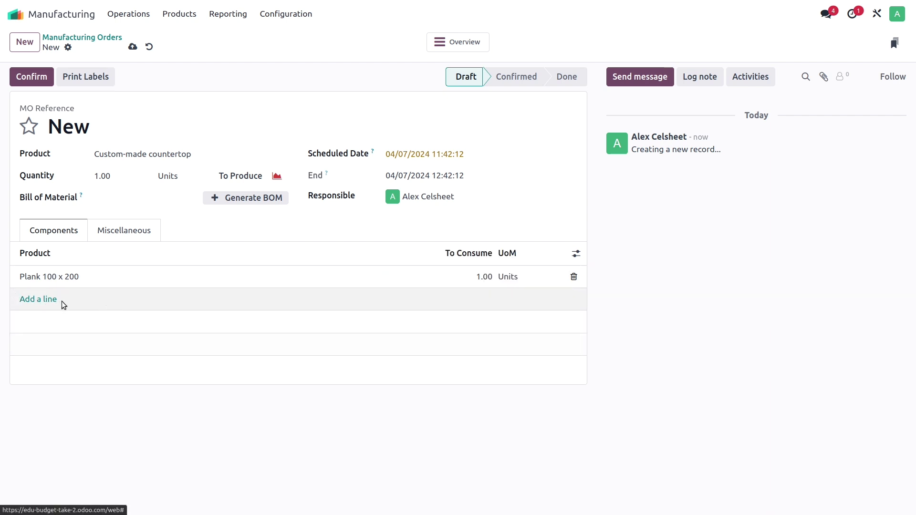
Add Plank 5 x 80 as a component of the manufacturing order with a quantity of 12 to consume
{"action": "left_click", "coordinate": [59, 301]}
{"action": "type", "text": "plan"}
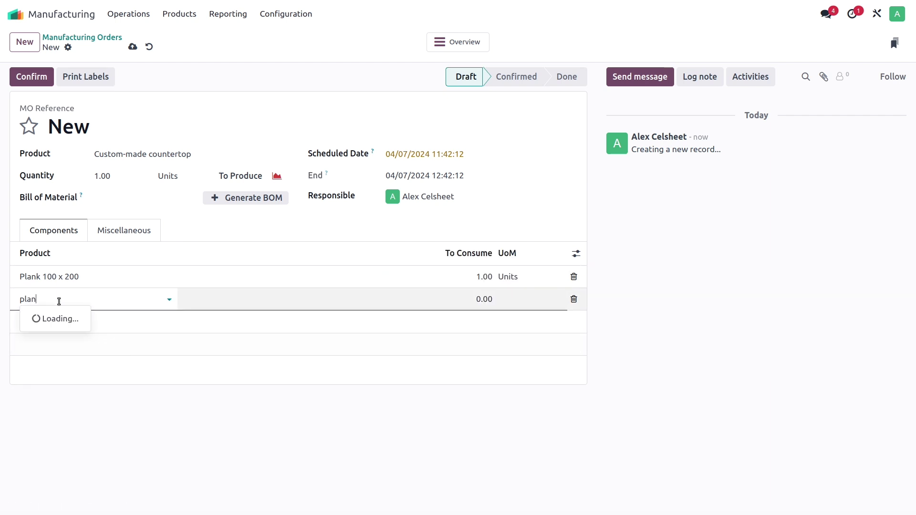
{"action": "left_click", "coordinate": [69, 334]}
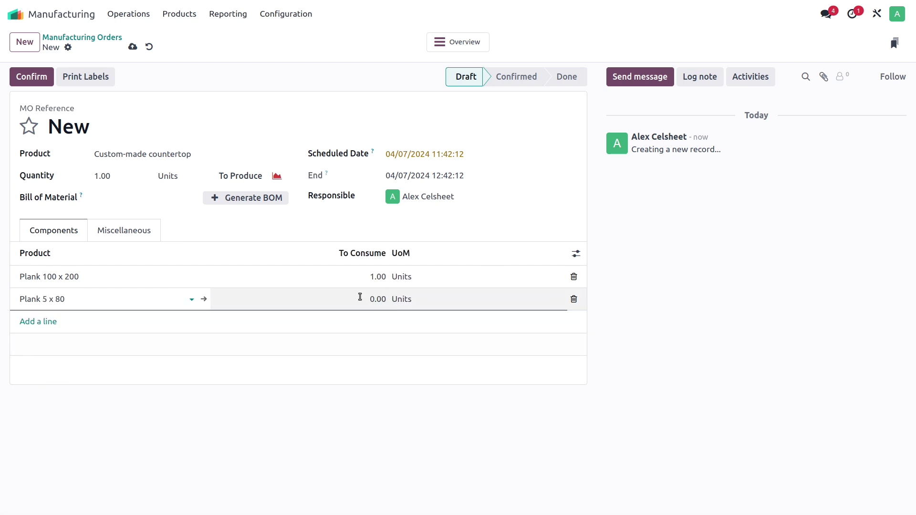
{"action": "left_click", "coordinate": [362, 299]}
{"action": "type", "text": "12"}
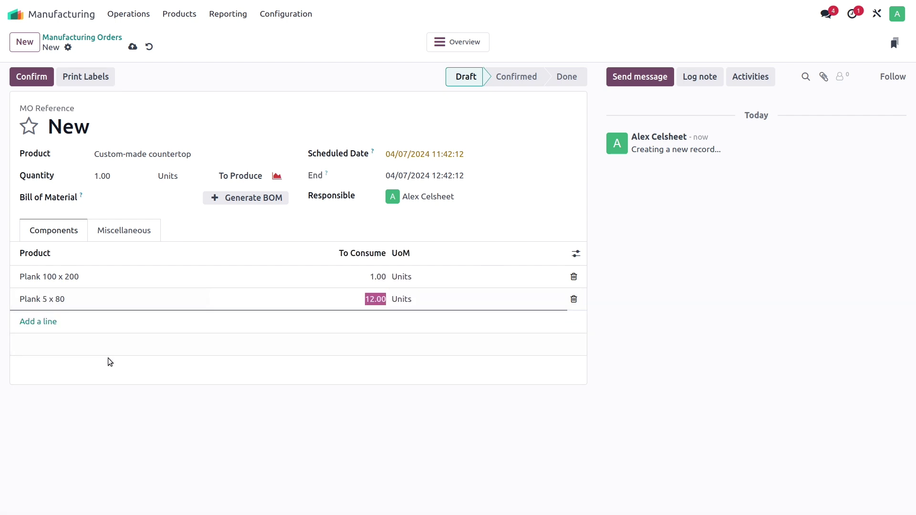
Add Blue Stone block 200 x 100 as a component with a quantity of 1 to consume
{"action": "left_click", "coordinate": [46, 321]}
{"action": "type", "text": "c"}
{"action": "key", "text": "BackSpace"}
{"action": "type", "text": "b"}
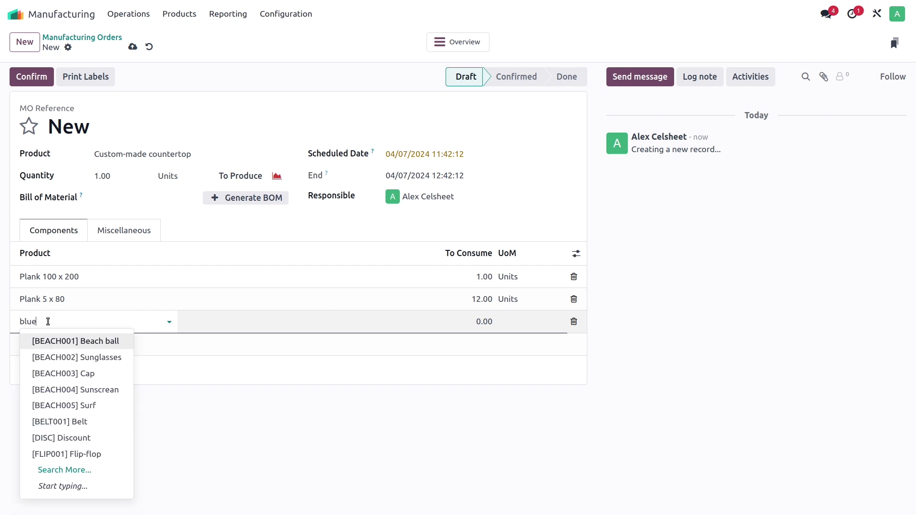
{"action": "type", "text": "lue"}
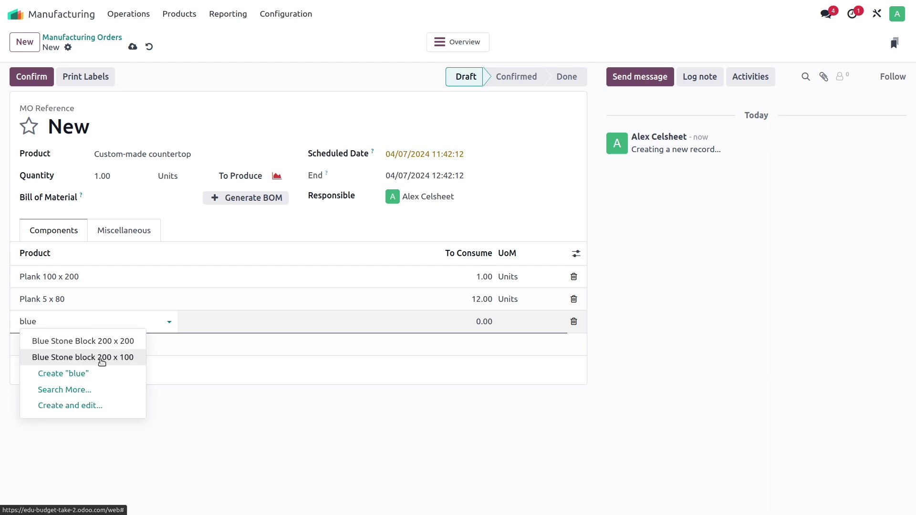
{"action": "left_click", "coordinate": [102, 363]}
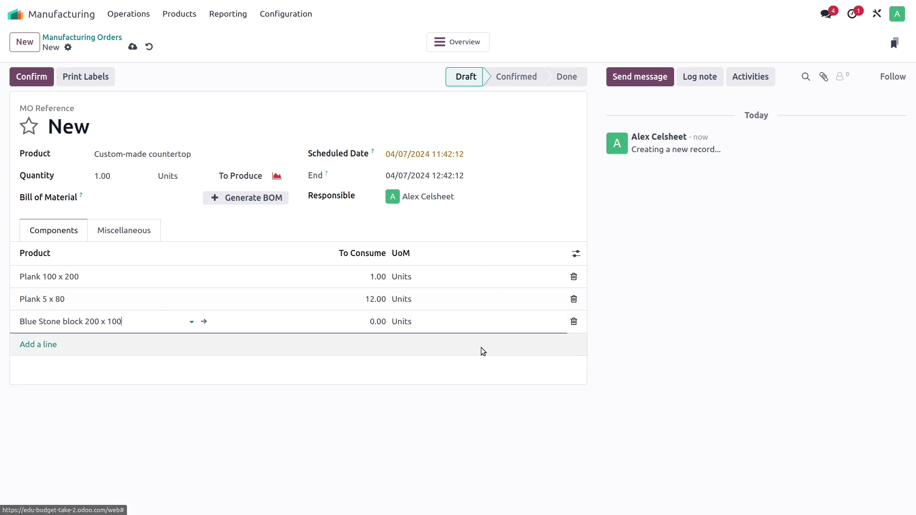
{"action": "left_click", "coordinate": [368, 323]}
{"action": "type", "text": "1"}
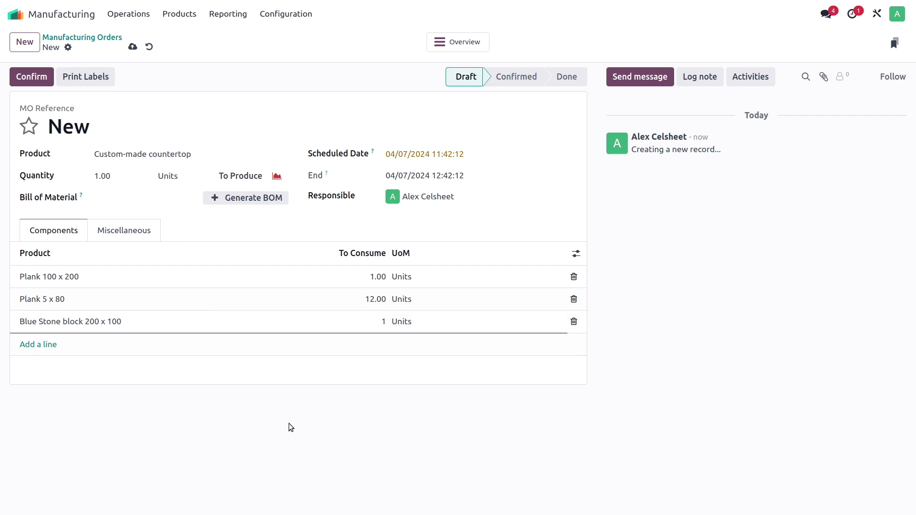
Add Screw as a component with a quantity of 24 to consume and save the manufacturing order
{"action": "left_click", "coordinate": [50, 344]}
{"action": "type", "text": "scre"}
{"action": "left_click", "coordinate": [57, 378]}
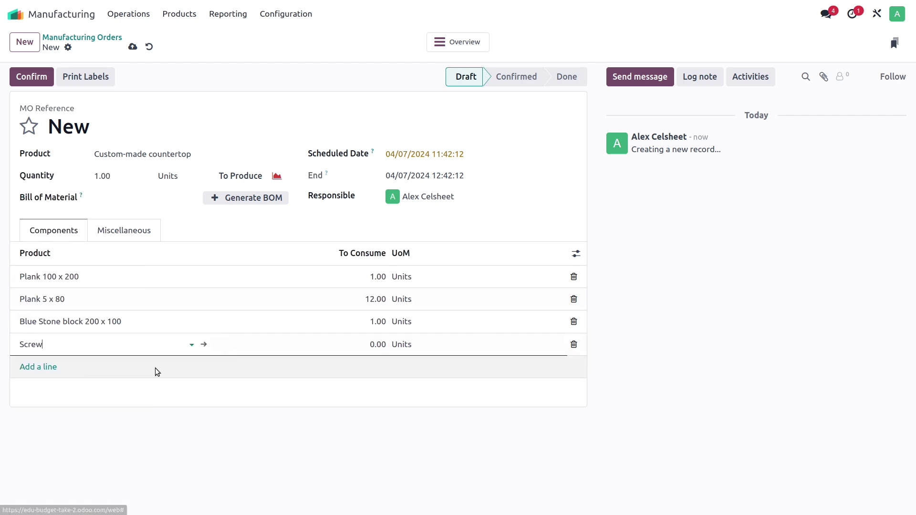
{"action": "left_click", "coordinate": [356, 351]}
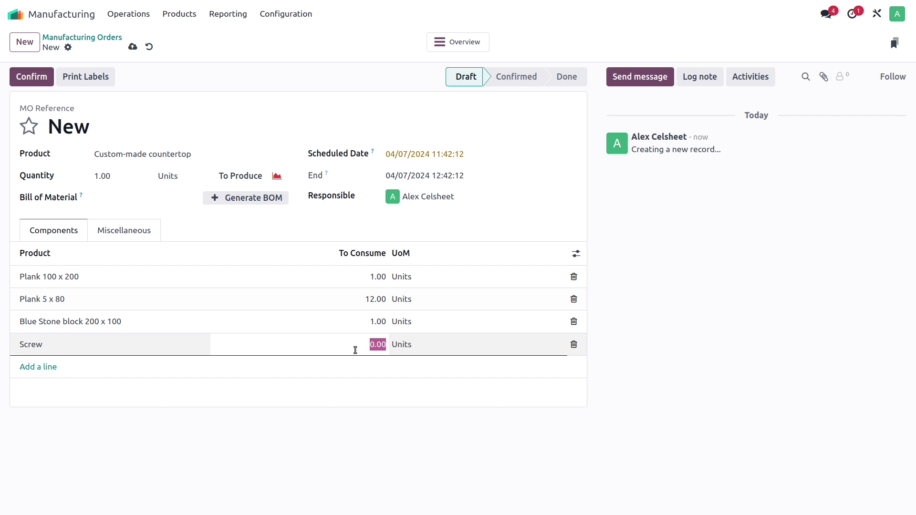
{"action": "type", "text": "24"}
{"action": "left_click", "coordinate": [391, 420]}
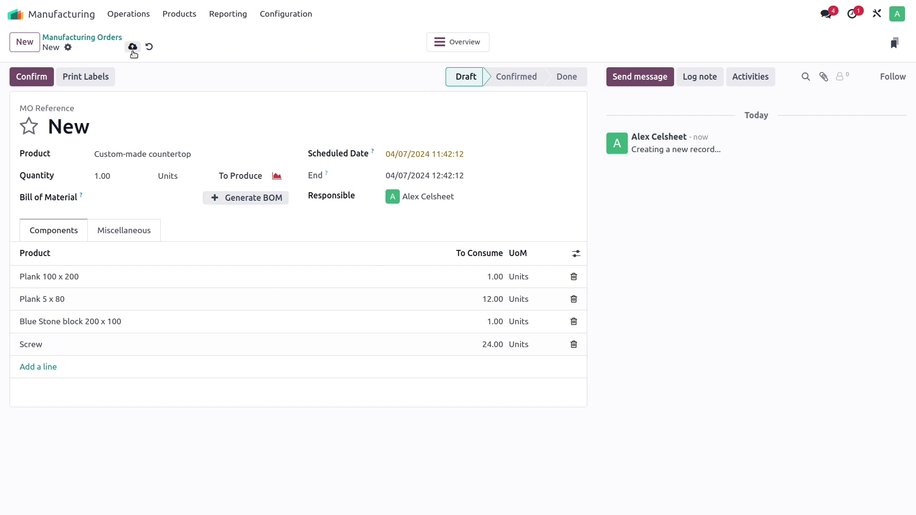
{"action": "left_click", "coordinate": [133, 46]}
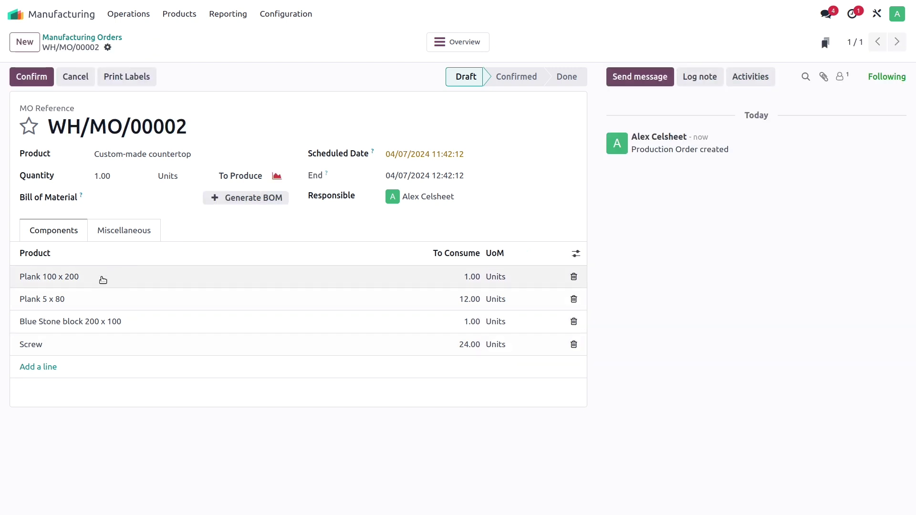
Check the product category and costing method of the Plank 100 x 200 component, and return to the manufacturing order
{"action": "left_click", "coordinate": [100, 280]}
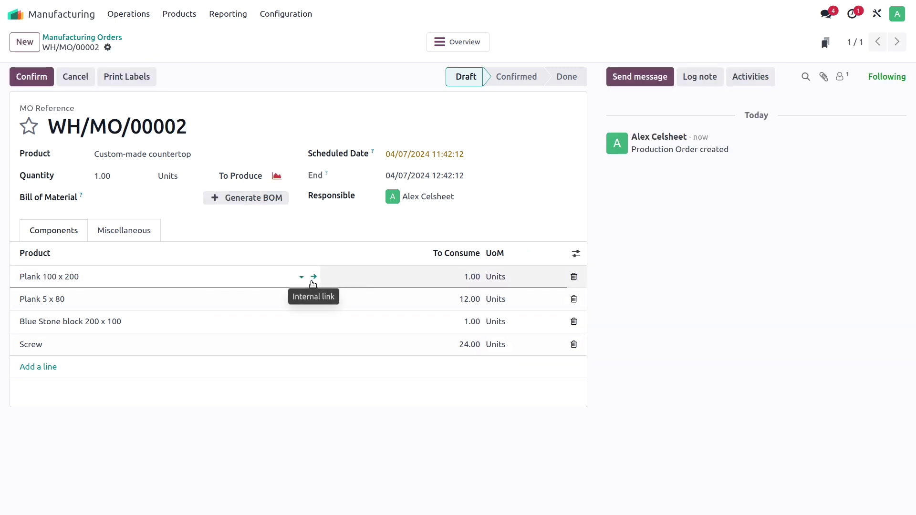
{"action": "left_click", "coordinate": [314, 278]}
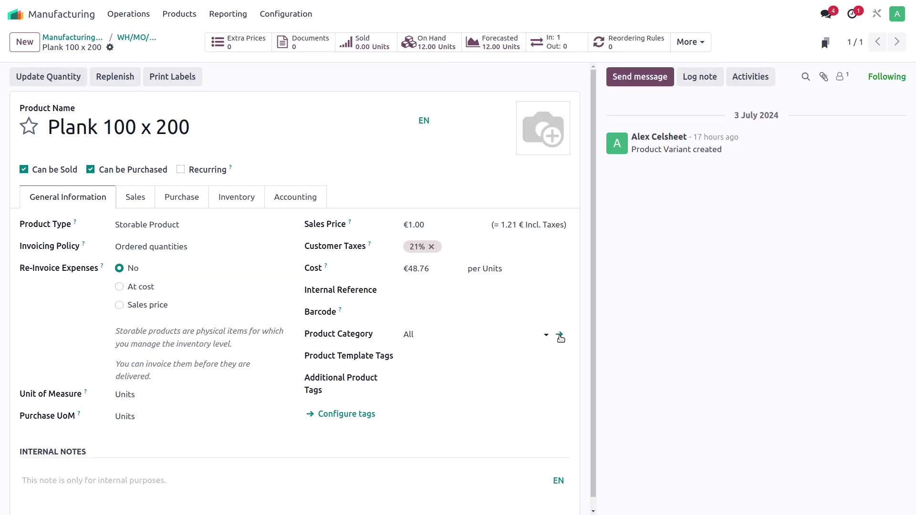
{"action": "left_click", "coordinate": [557, 338]}
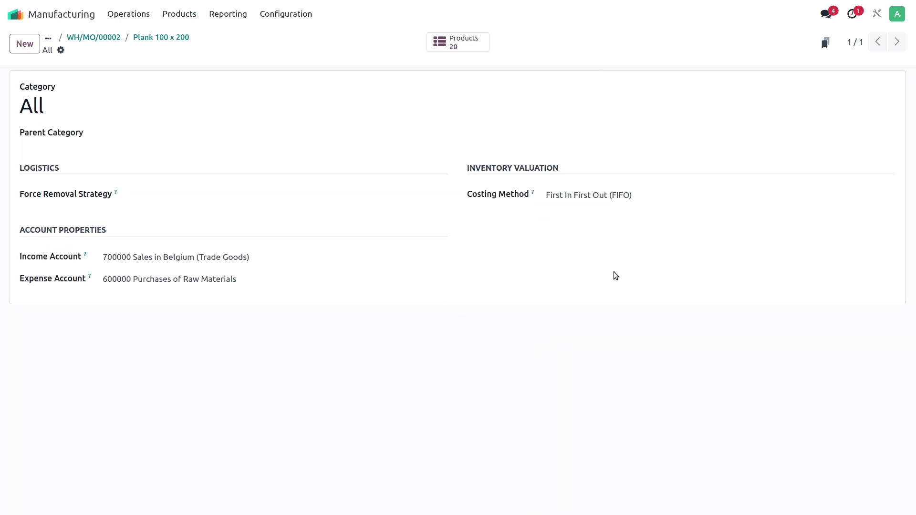
{"action": "left_click", "coordinate": [173, 41]}
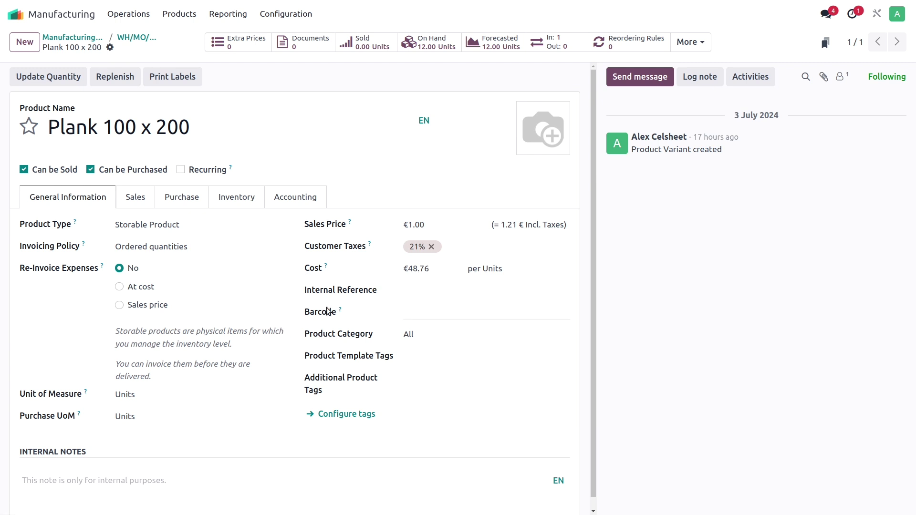
{"action": "left_click", "coordinate": [137, 38]}
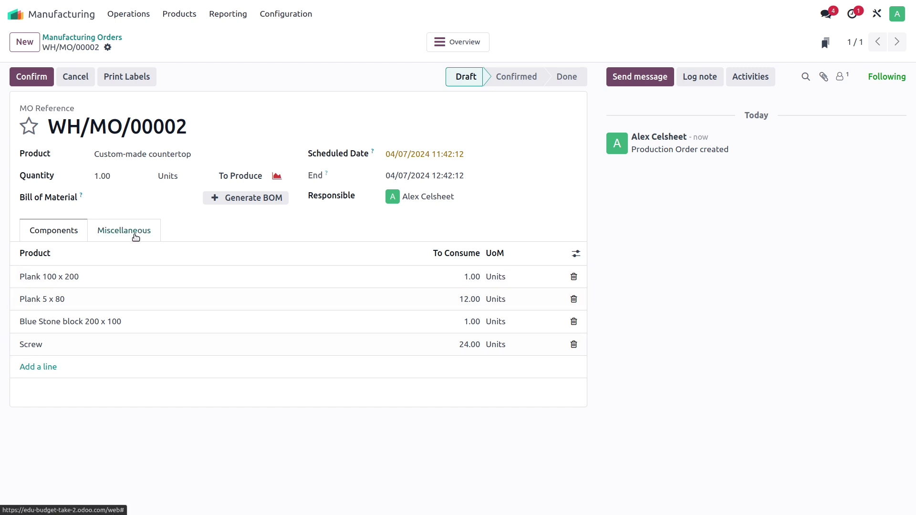
Set the order's analytic distribution to the first listed sales-order project and the Coutertops work category, and save it
{"action": "left_click", "coordinate": [136, 237]}
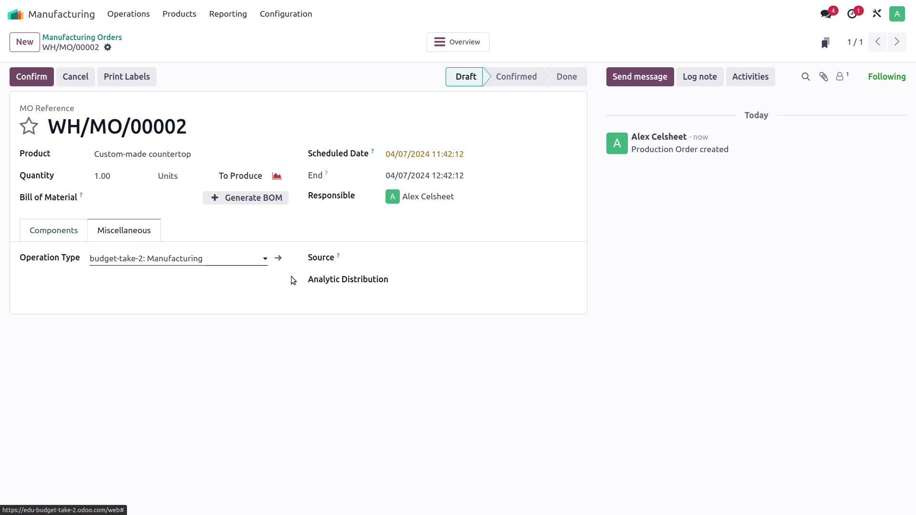
{"action": "left_click", "coordinate": [436, 283]}
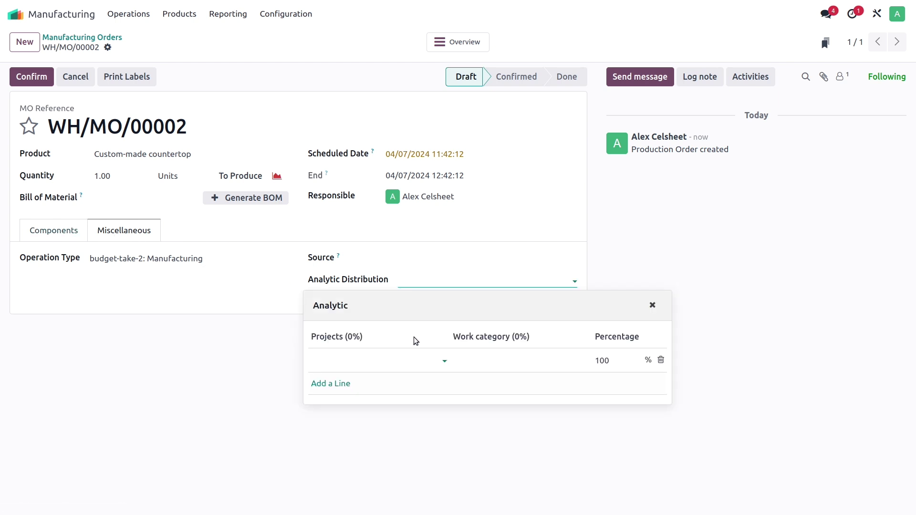
{"action": "left_click", "coordinate": [398, 361]}
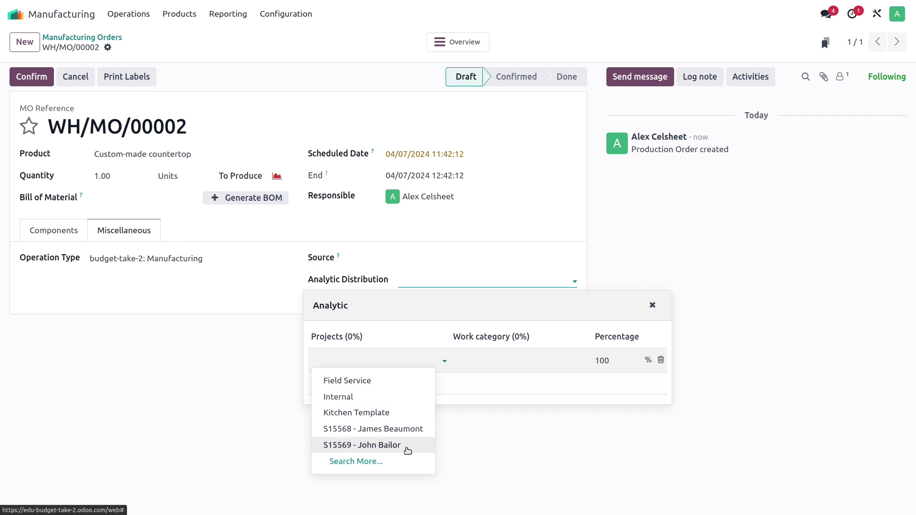
{"action": "left_click", "coordinate": [403, 432]}
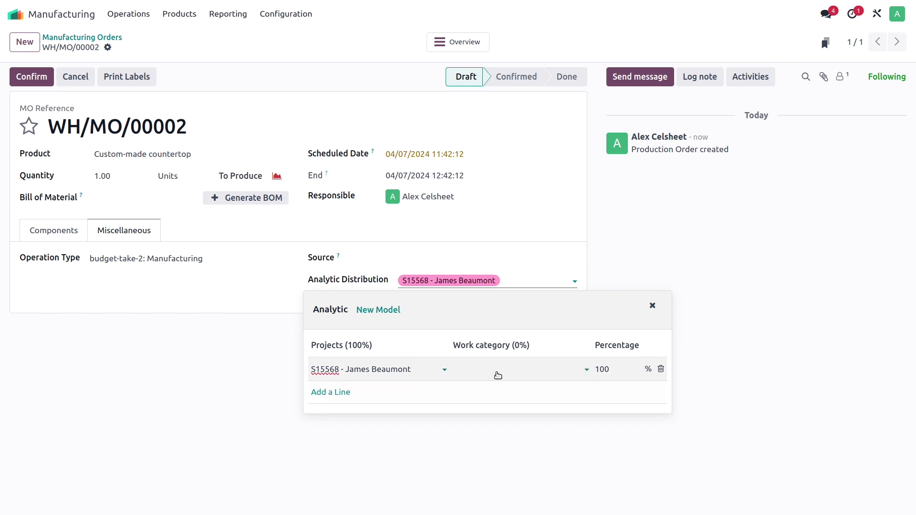
{"action": "left_click", "coordinate": [498, 371]}
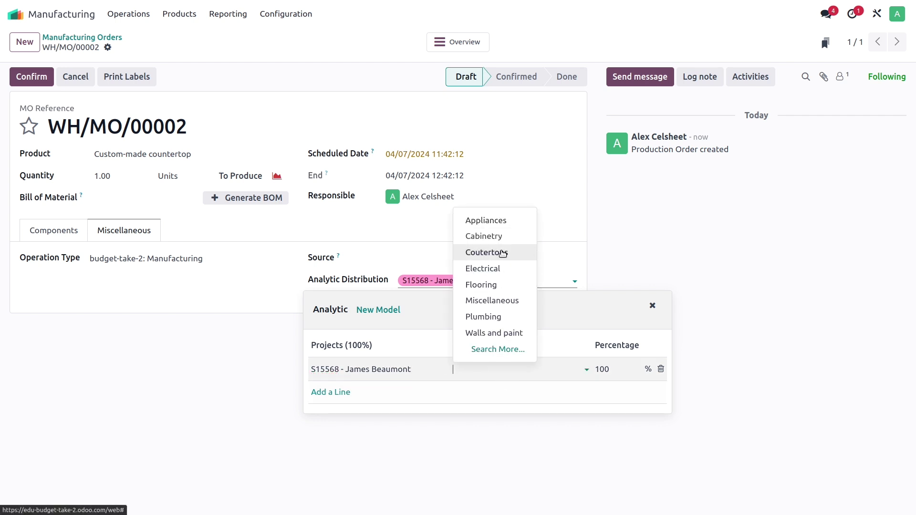
{"action": "left_click", "coordinate": [503, 254]}
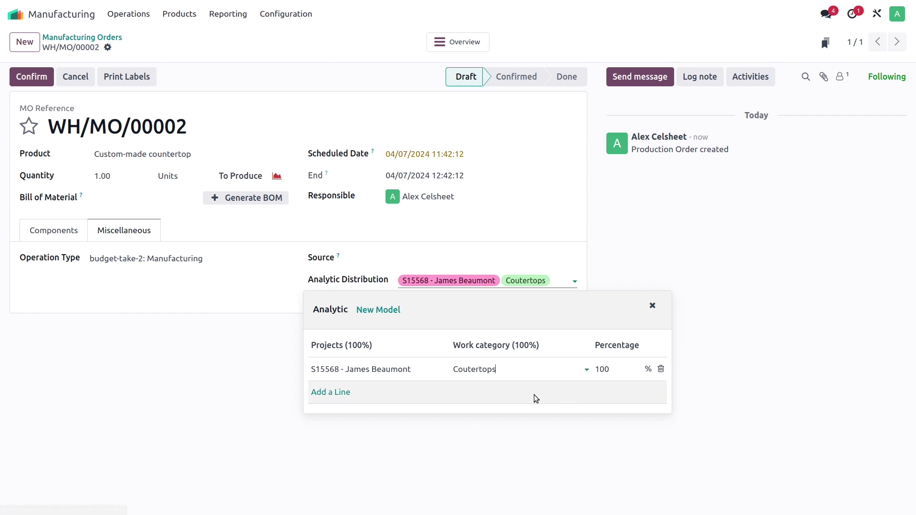
{"action": "left_click", "coordinate": [230, 383]}
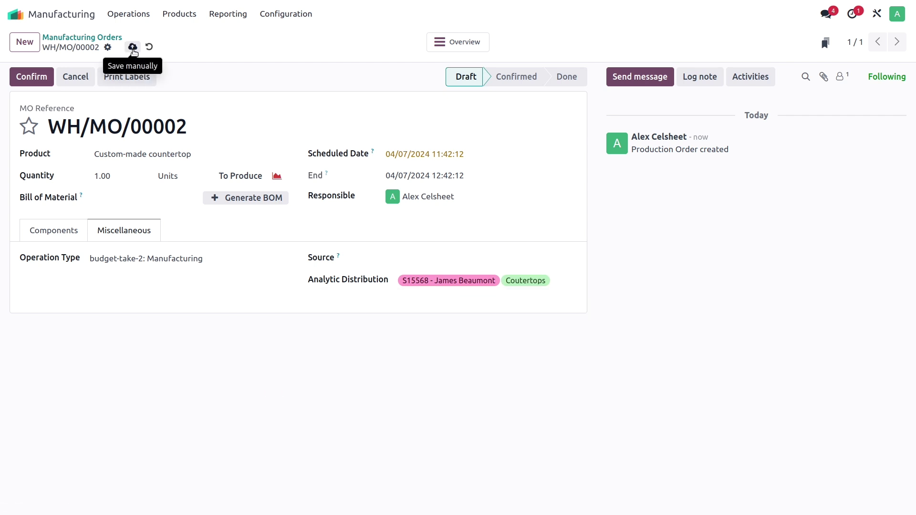
{"action": "left_click", "coordinate": [132, 47]}
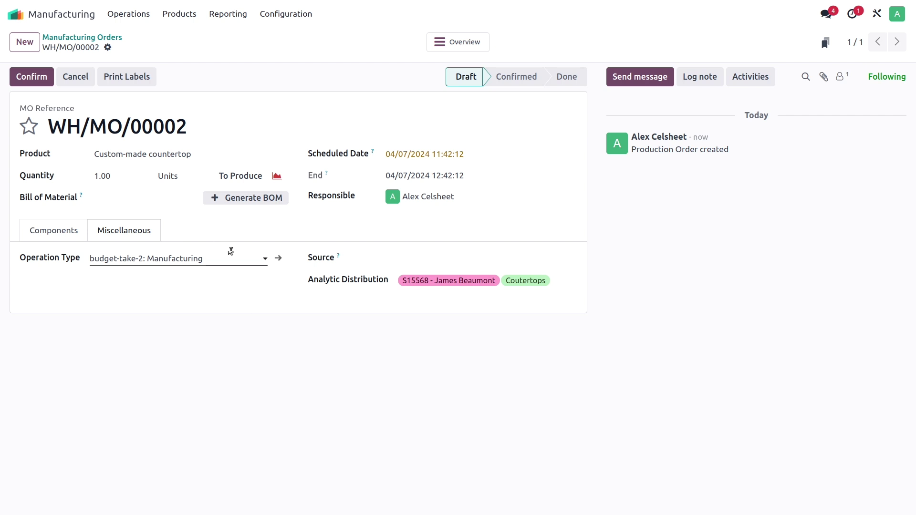
Confirm the countertop manufacturing order and produce its full quantity
{"action": "left_click", "coordinate": [61, 230]}
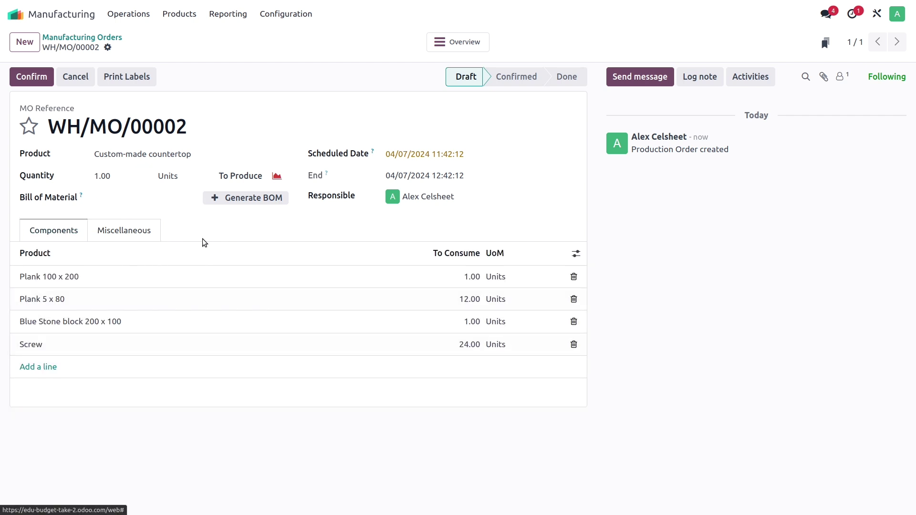
{"action": "left_click", "coordinate": [30, 80]}
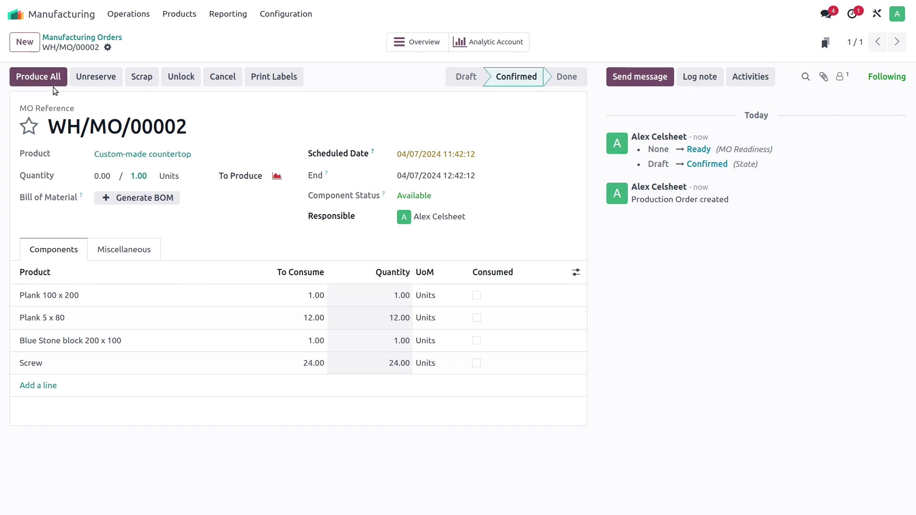
{"action": "left_click", "coordinate": [49, 84]}
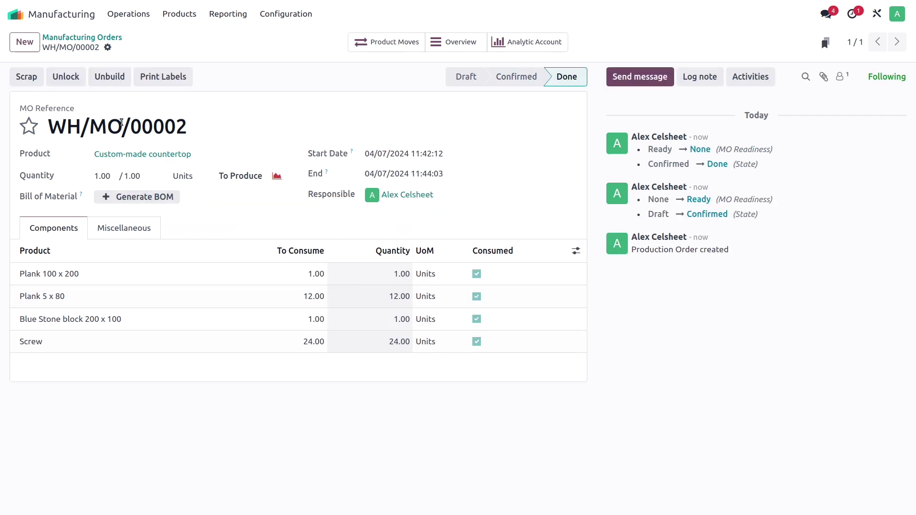
Search the apps for "an" and open the Analytic Items list in Accounting
{"action": "left_click", "coordinate": [13, 17]}
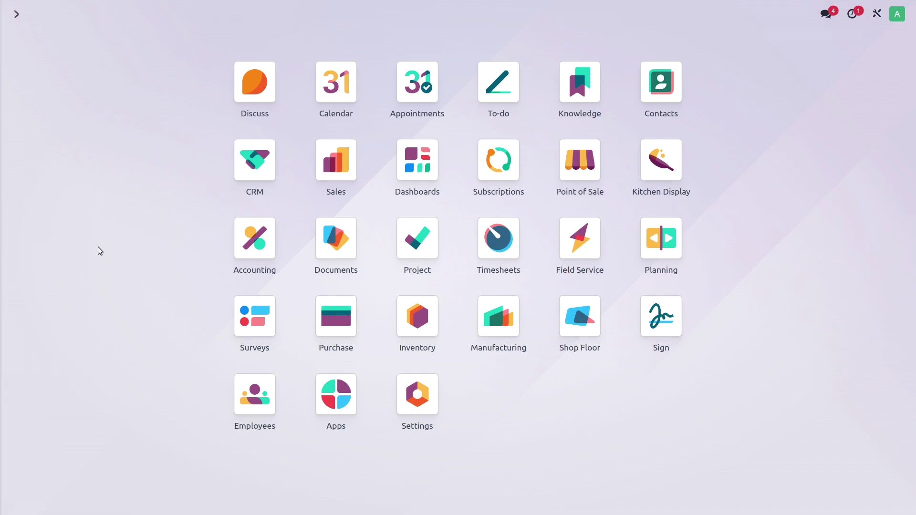
{"action": "type", "text": "an"}
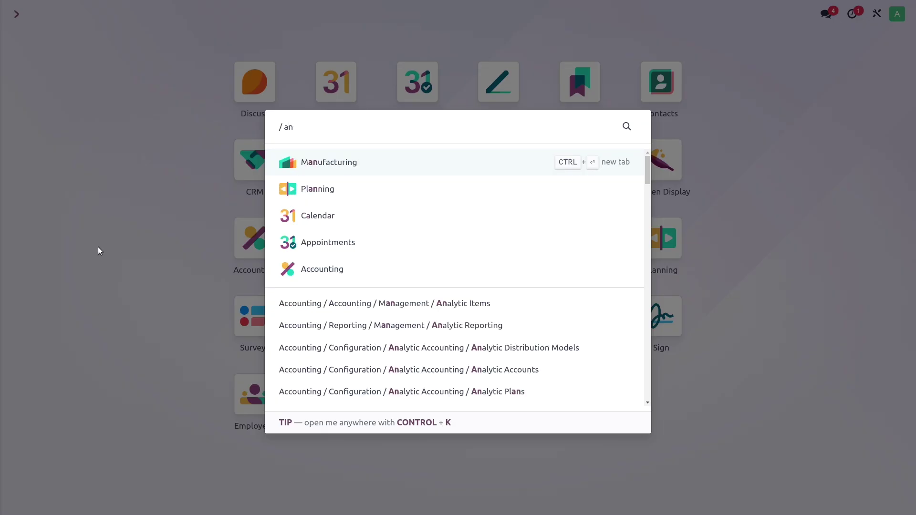
{"action": "key", "text": "Down"}
{"action": "key", "text": "Down"}
{"action": "key", "text": "Down"}
{"action": "key", "text": "Down"}
{"action": "key", "text": "Down"}
{"action": "key", "text": "Return"}
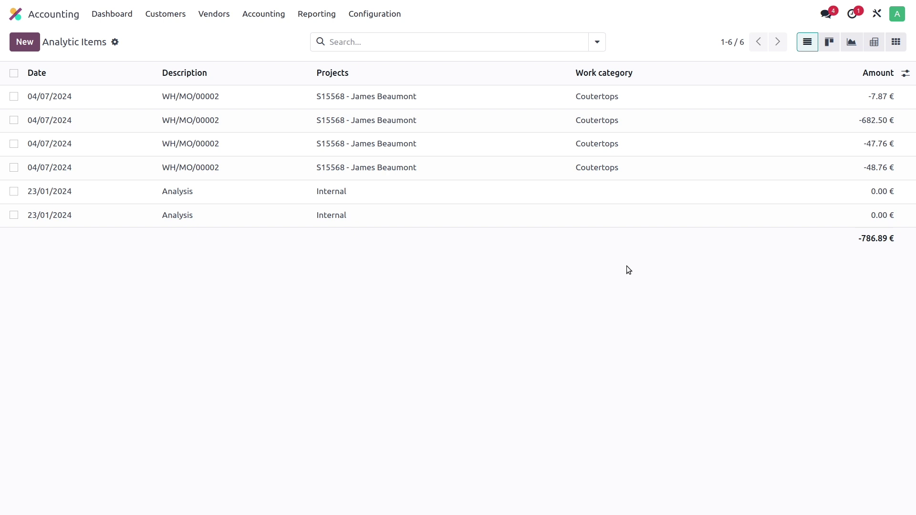
Show the analytic items as a pivot table without the month columns and group its rows by Work category
{"action": "left_click", "coordinate": [874, 42]}
{"action": "left_click", "coordinate": [630, 63]}
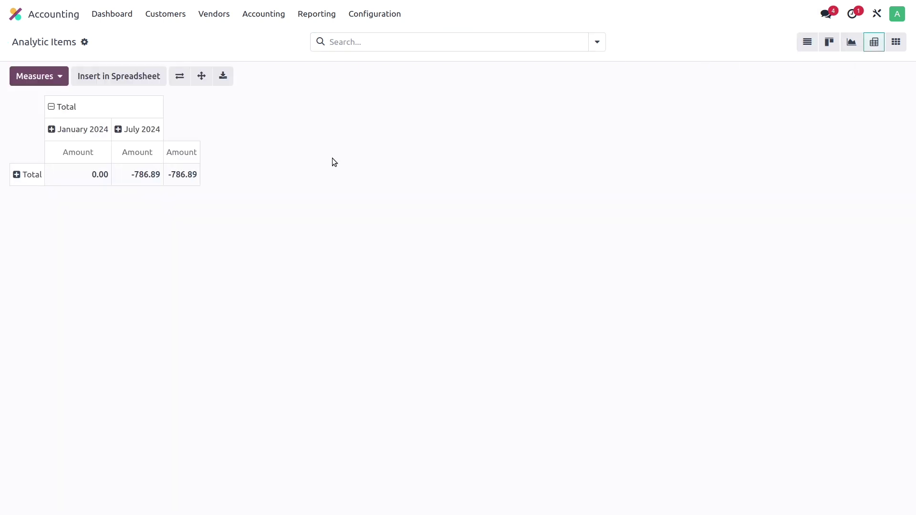
{"action": "left_click", "coordinate": [66, 109]}
{"action": "left_click", "coordinate": [21, 159]}
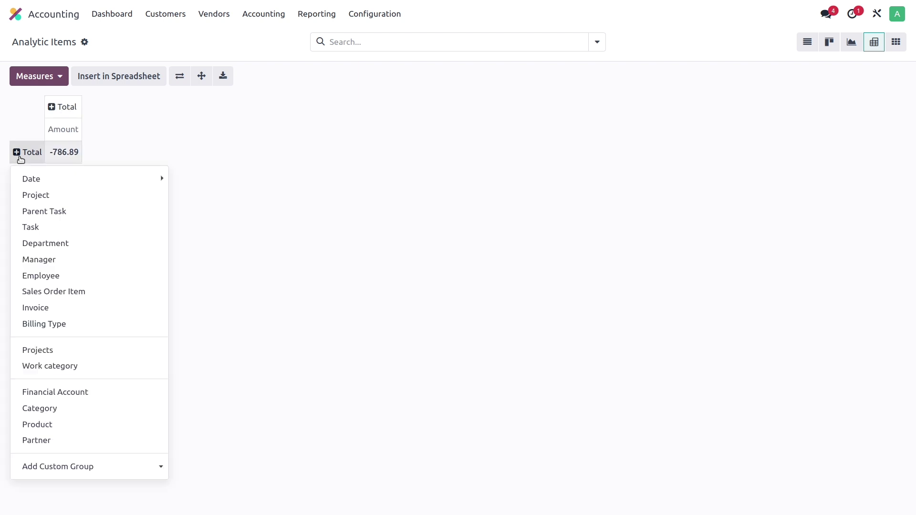
{"action": "left_click", "coordinate": [68, 368]}
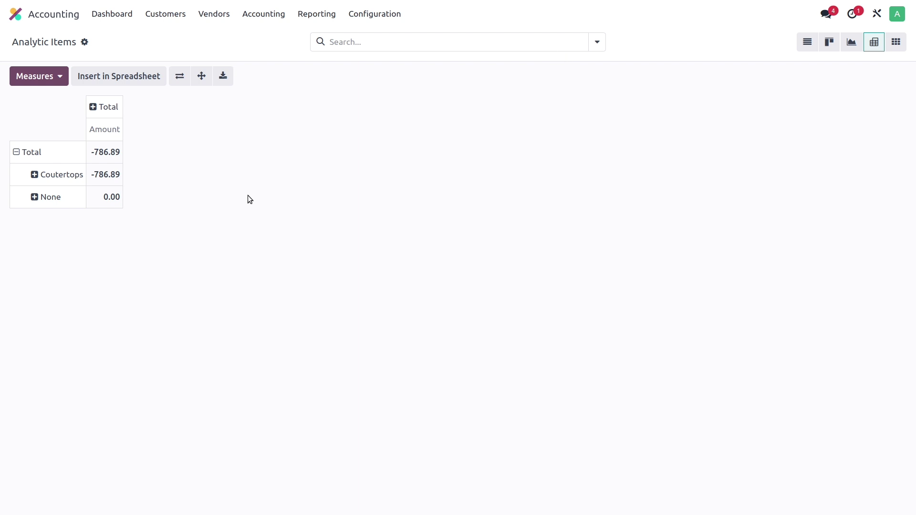
Insert the analytic items pivot into the existing Budget spreadsheet
{"action": "left_click", "coordinate": [127, 80]}
{"action": "left_click", "coordinate": [334, 266]}
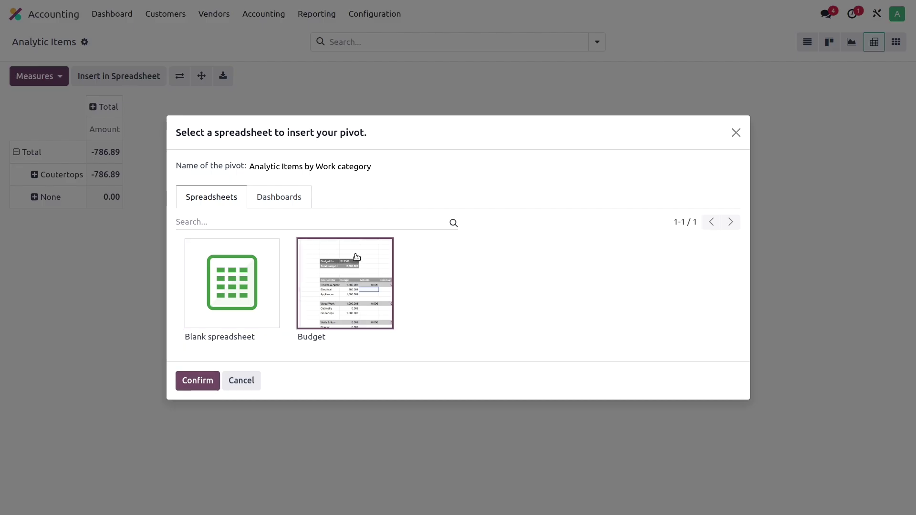
{"action": "left_click", "coordinate": [197, 384]}
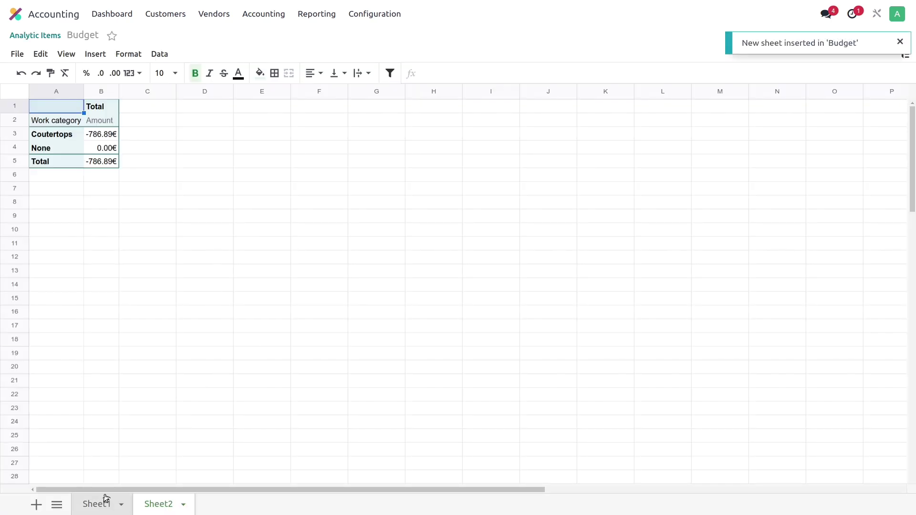
Copy the project reference from the "Budget for" cell C5 on Sheet1 and return to Sheet2
{"action": "left_click", "coordinate": [168, 297]}
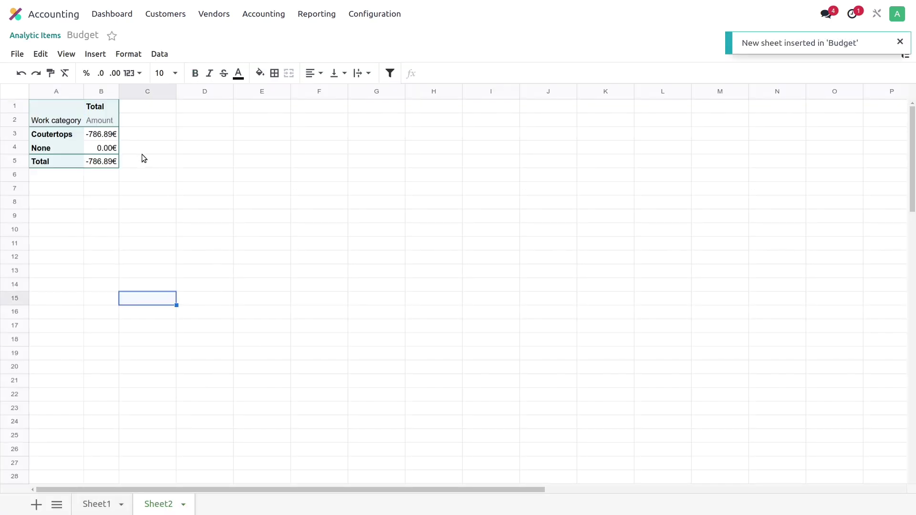
{"action": "left_click", "coordinate": [98, 502]}
{"action": "left_click", "coordinate": [178, 164]}
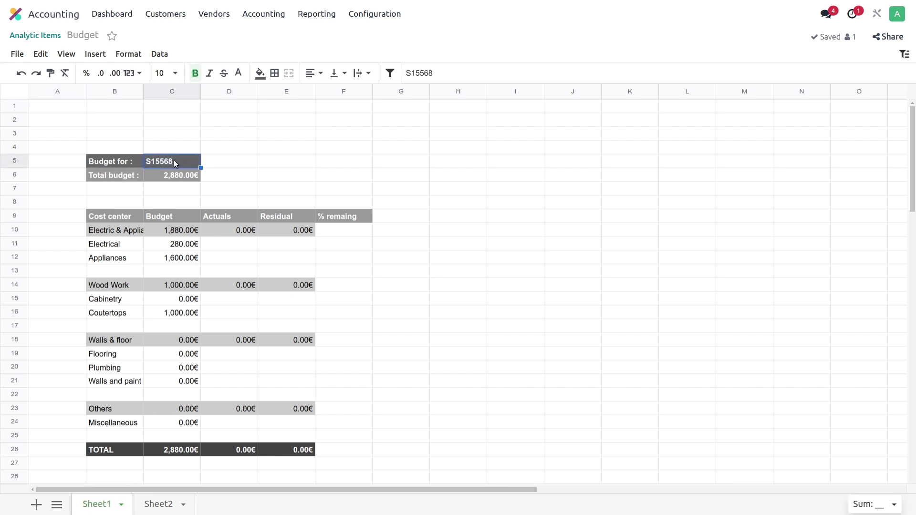
{"action": "left_click_drag", "start_coordinate": [447, 74], "coordinate": [403, 73]}
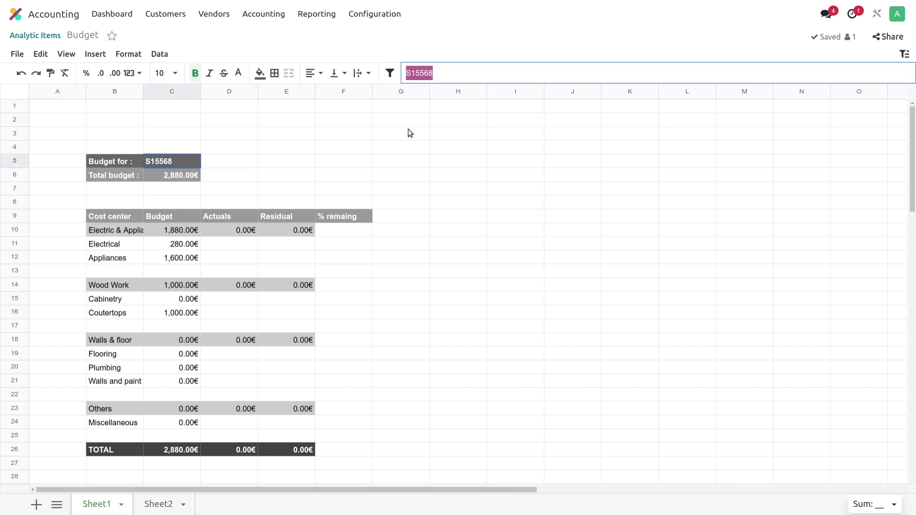
{"action": "left_click", "coordinate": [167, 504]}
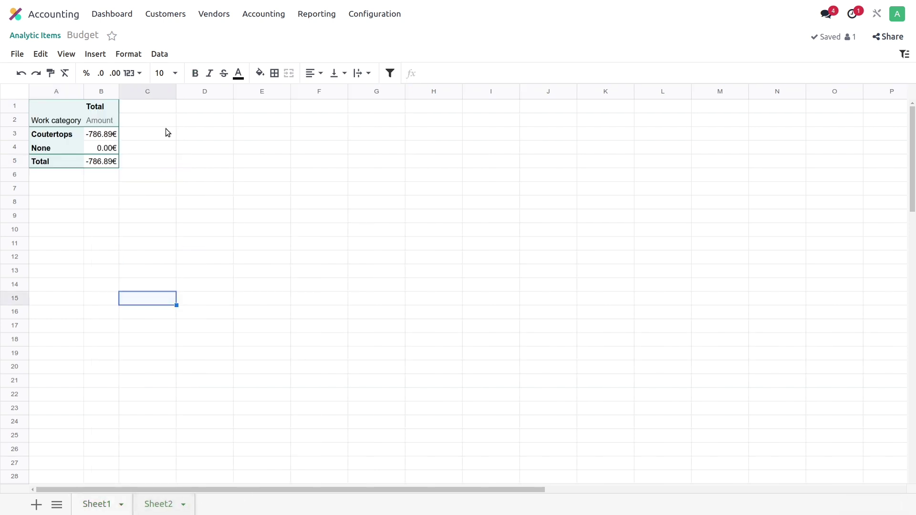
Edit the domain of the Analytic Items by Work category pivot and add a rule on the Projects field
{"action": "left_click", "coordinate": [160, 54]}
{"action": "left_click", "coordinate": [203, 170]}
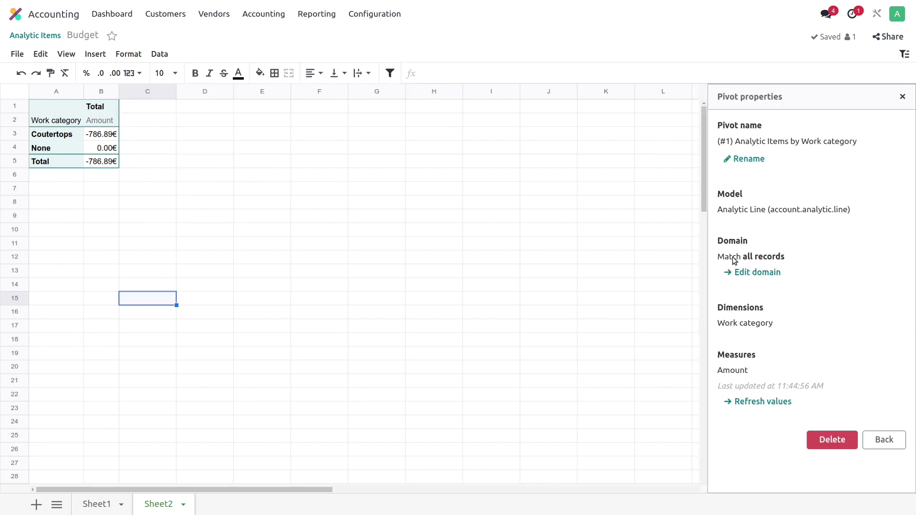
{"action": "left_click", "coordinate": [753, 273]}
{"action": "left_click", "coordinate": [192, 264]}
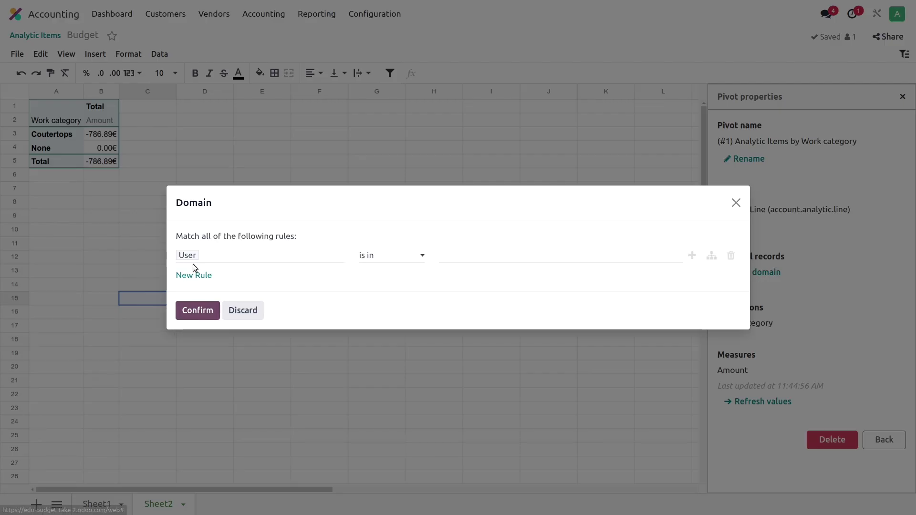
{"action": "left_click", "coordinate": [223, 256]}
{"action": "type", "text": "projecr"}
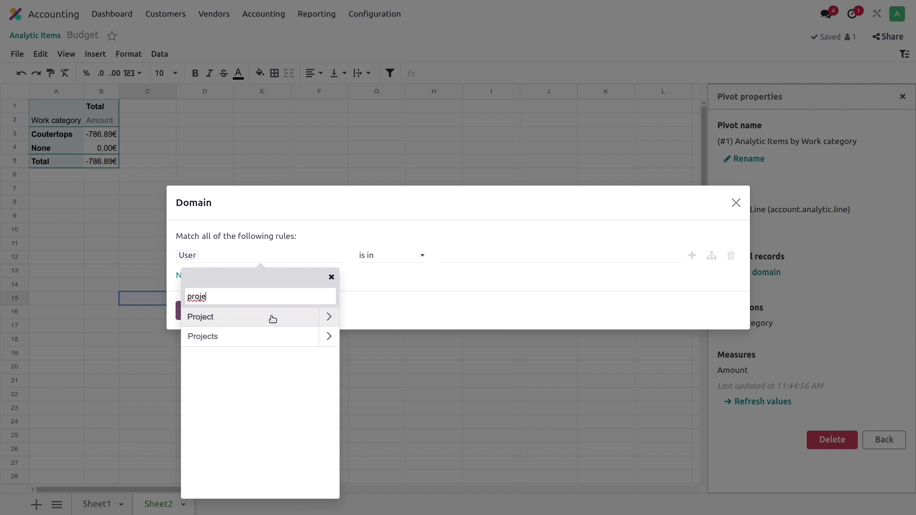
{"action": "left_click", "coordinate": [282, 337]}
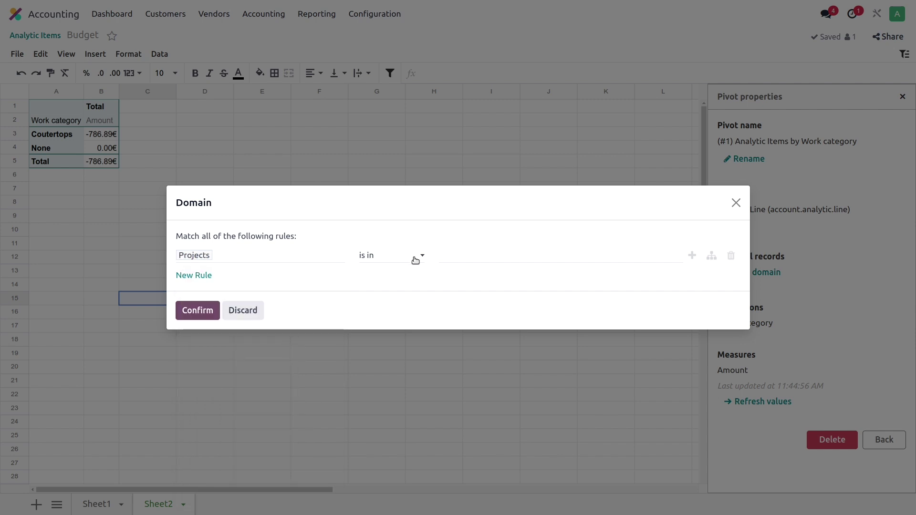
Limit the Projects rule to the project matching the copied reference and confirm the domain
{"action": "left_click", "coordinate": [472, 258]}
{"action": "type", "text": "S15568"}
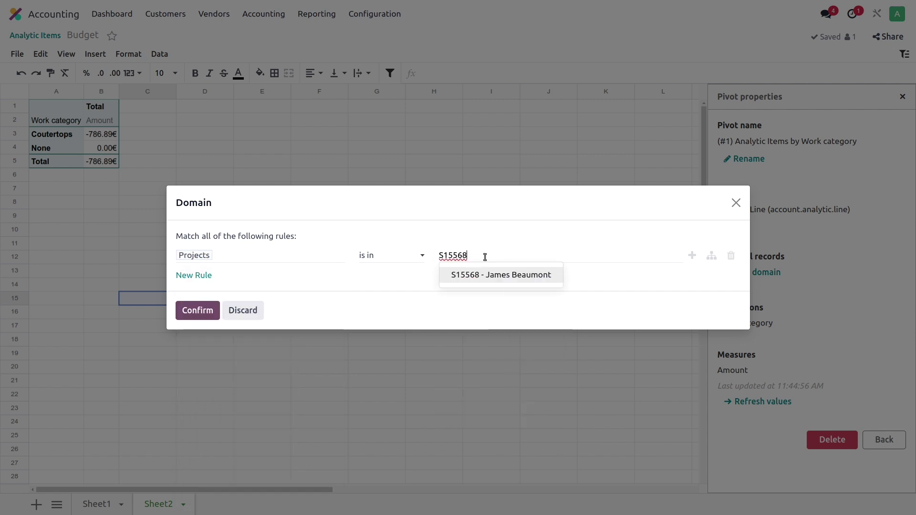
{"action": "left_click", "coordinate": [507, 276]}
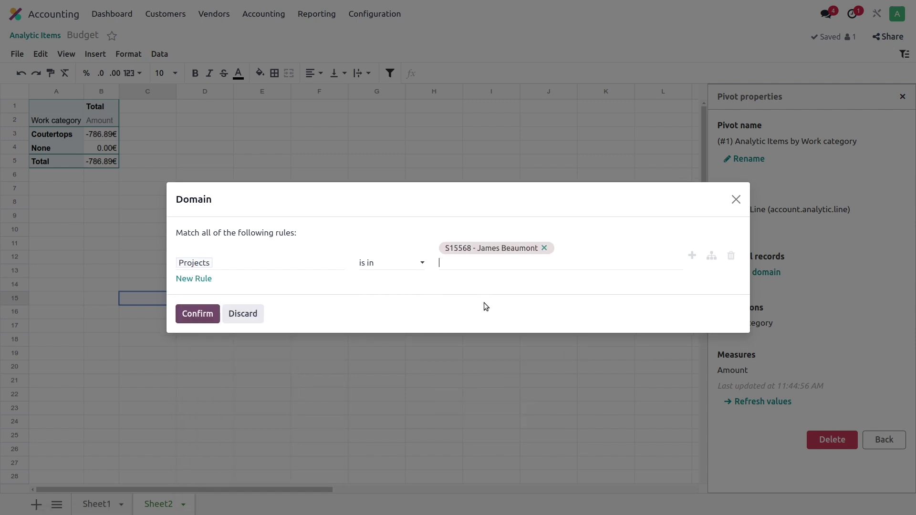
{"action": "left_click", "coordinate": [193, 317]}
{"action": "left_click", "coordinate": [399, 336]}
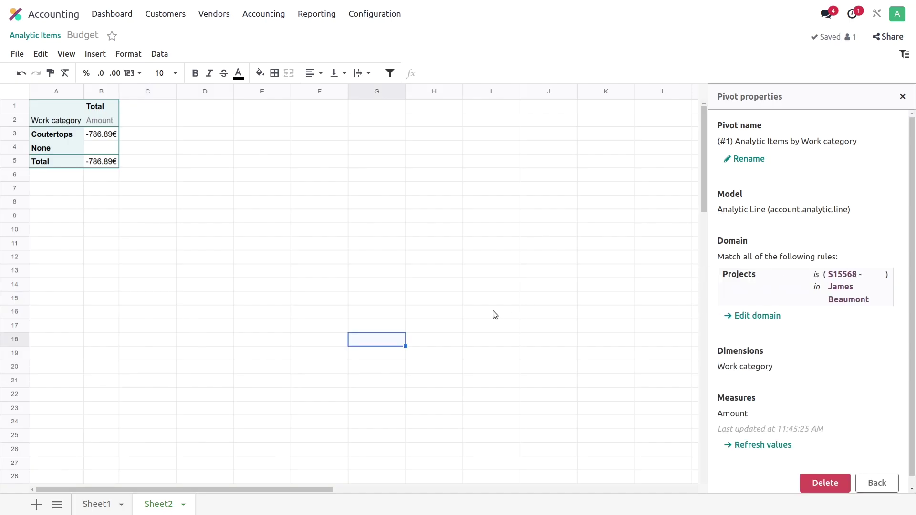
{"action": "left_click", "coordinate": [475, 299]}
Check the pivot formula behind the Coutertops amount in B3 and close the pivot properties
{"action": "left_click", "coordinate": [97, 138]}
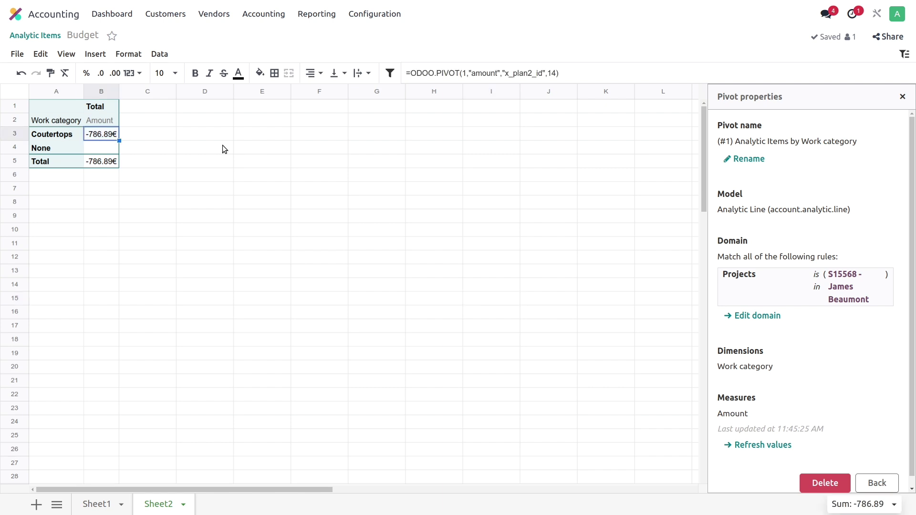
{"action": "left_click", "coordinate": [223, 148]}
{"action": "left_click", "coordinate": [97, 139]}
{"action": "left_click", "coordinate": [367, 204]}
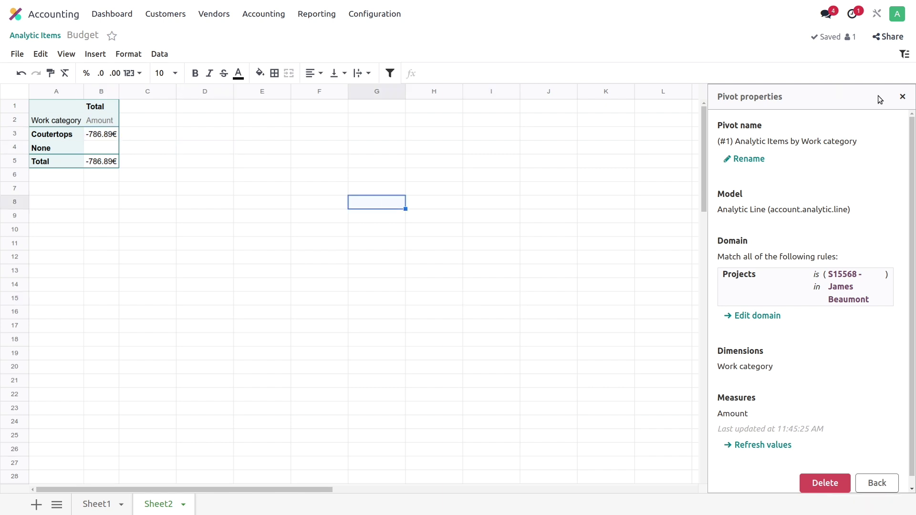
{"action": "left_click", "coordinate": [902, 98]}
{"action": "left_click", "coordinate": [550, 235]}
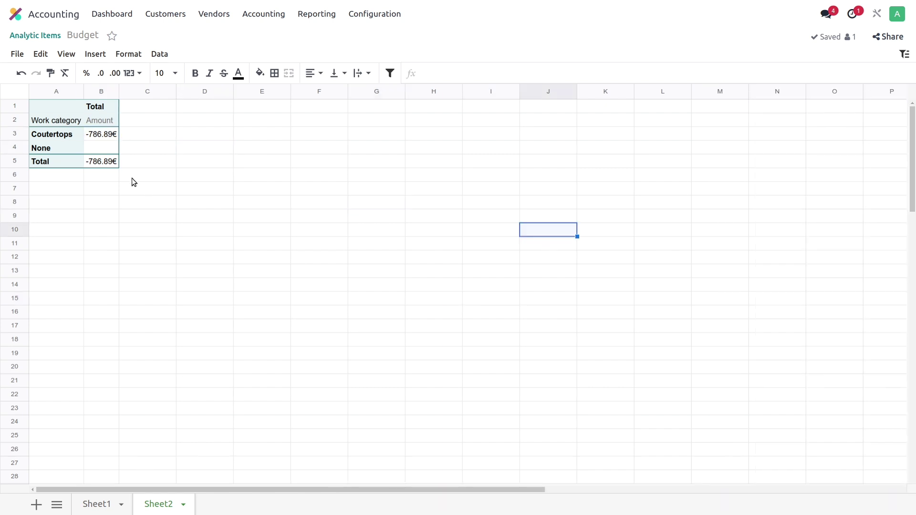
Compare the Coutertops amount on Sheet2 with the cost center table on Sheet1
{"action": "left_click", "coordinate": [99, 136]}
{"action": "left_click", "coordinate": [97, 504]}
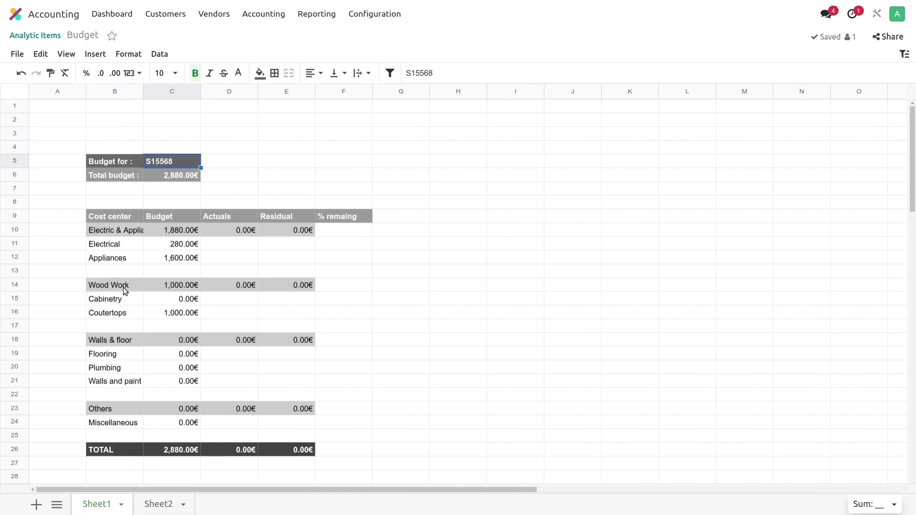
{"action": "left_click", "coordinate": [159, 504]}
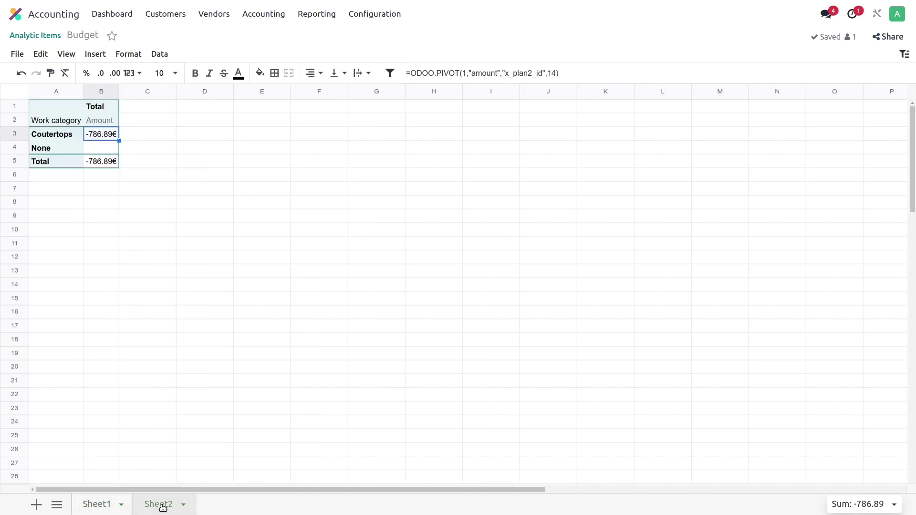
{"action": "left_click", "coordinate": [202, 231]}
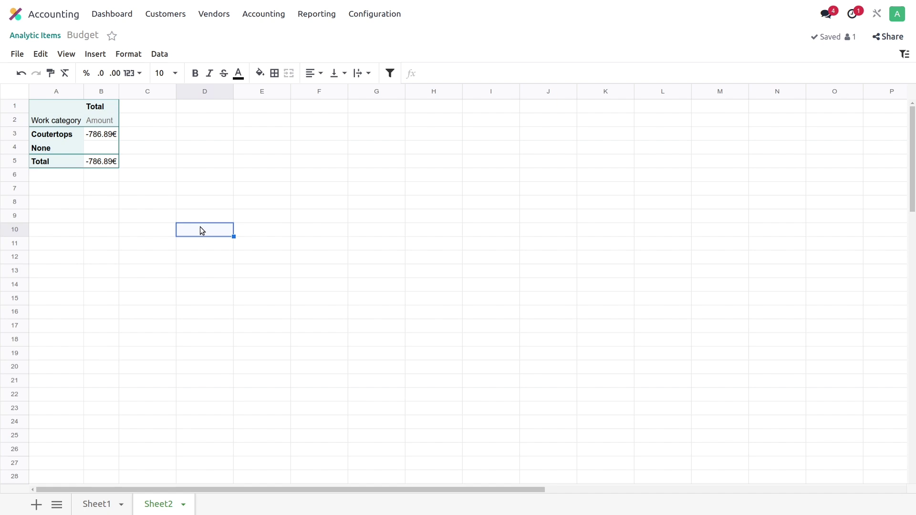
Search the apps for "analy" and open the Analytic Plans list in Accounting
{"action": "left_click", "coordinate": [15, 14]}
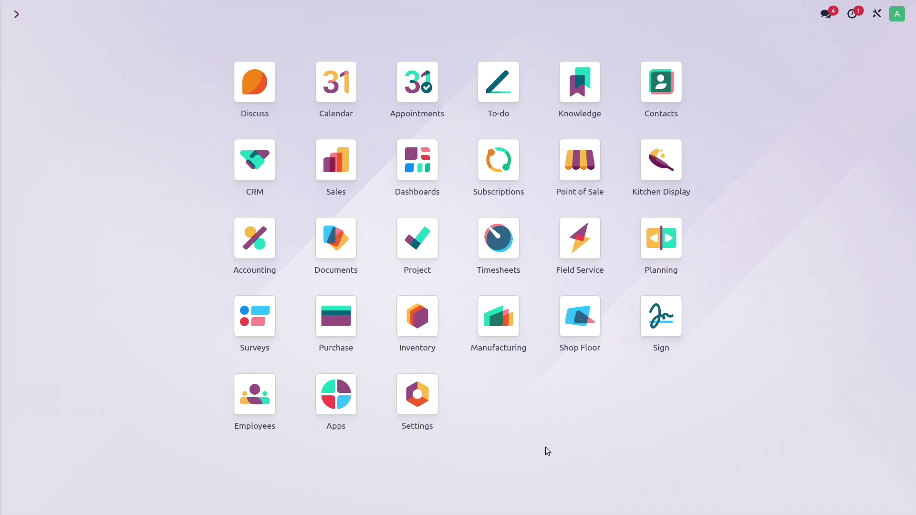
{"action": "type", "text": "an"}
{"action": "key", "text": "BackSpace"}
{"action": "type", "text": "na"}
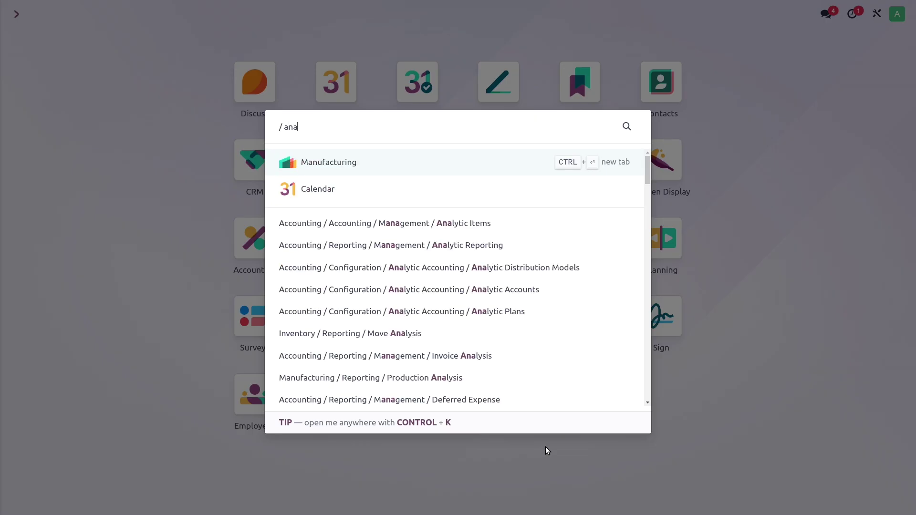
{"action": "type", "text": "ly"}
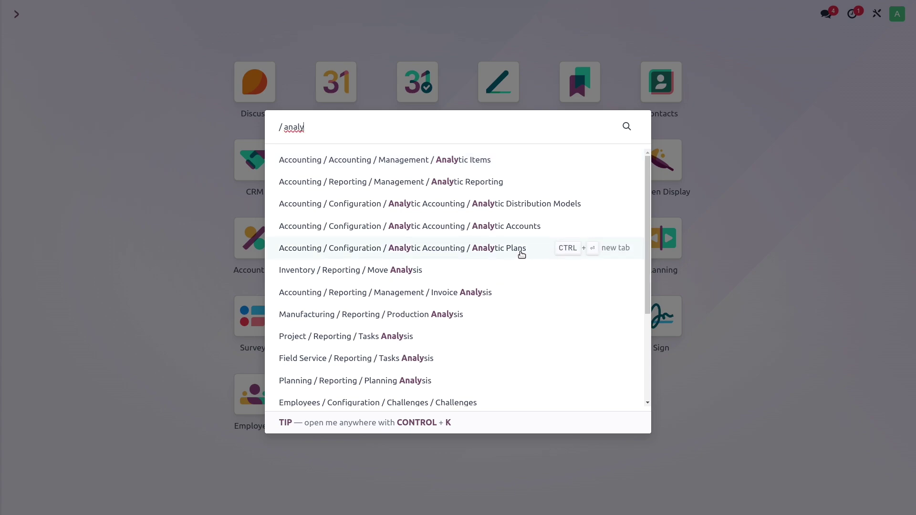
{"action": "left_click", "coordinate": [523, 254]}
Open the Work category plan's analytic accounts and insert their 8-record list into the Budget spreadsheet
{"action": "left_click", "coordinate": [119, 123]}
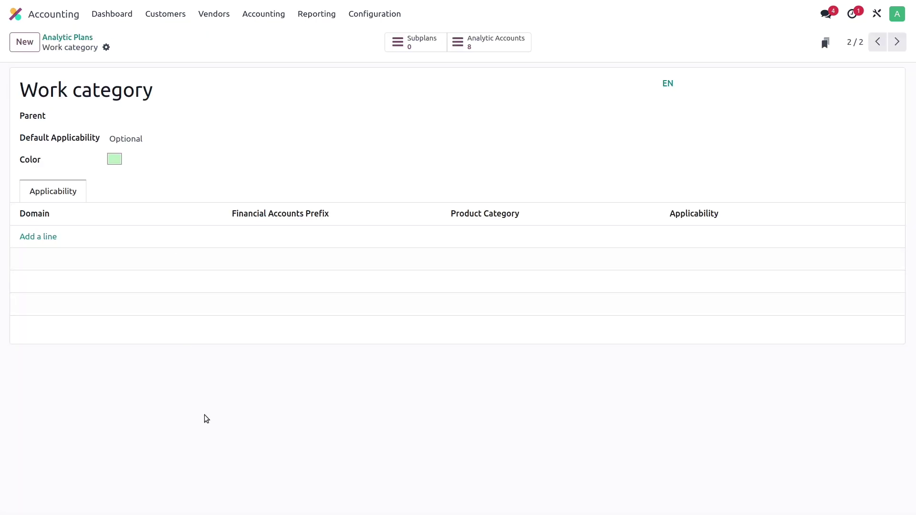
{"action": "left_click", "coordinate": [497, 40]}
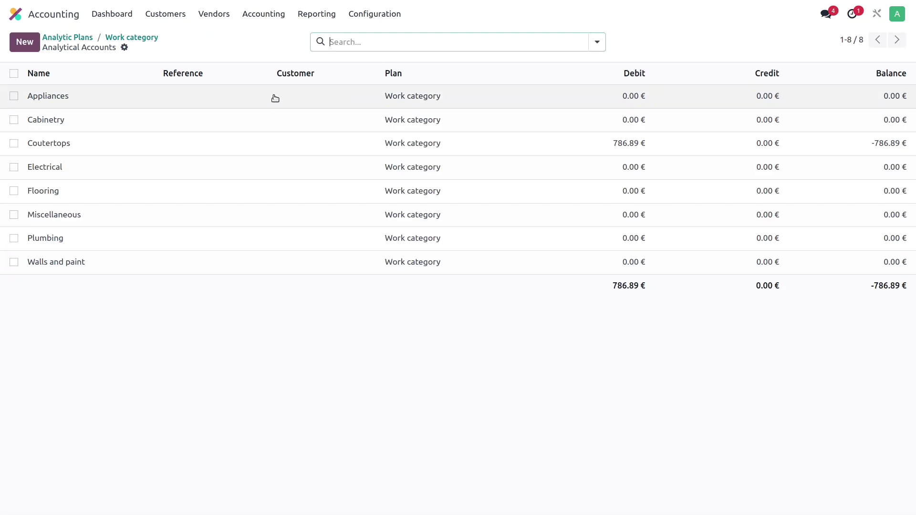
{"action": "left_click", "coordinate": [124, 48]}
{"action": "mouse_move", "coordinate": [172, 110]}
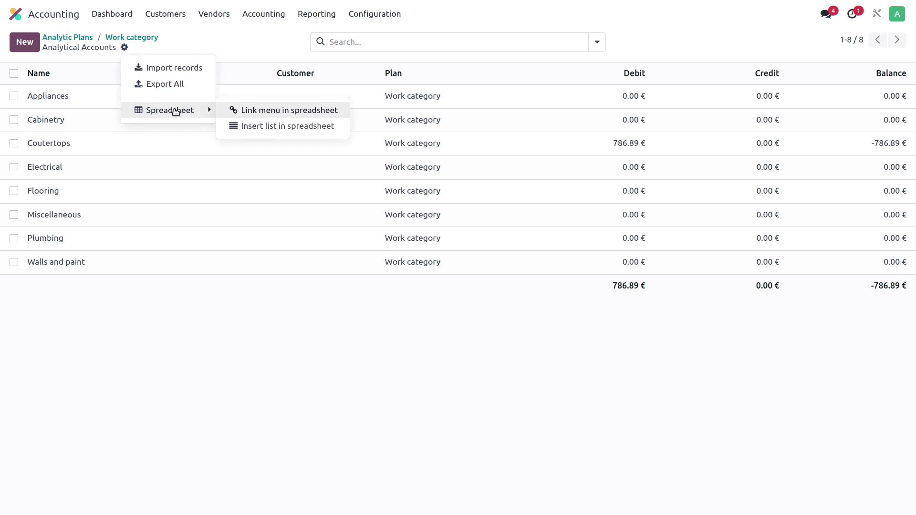
{"action": "left_click", "coordinate": [282, 126]}
{"action": "left_click", "coordinate": [335, 294]}
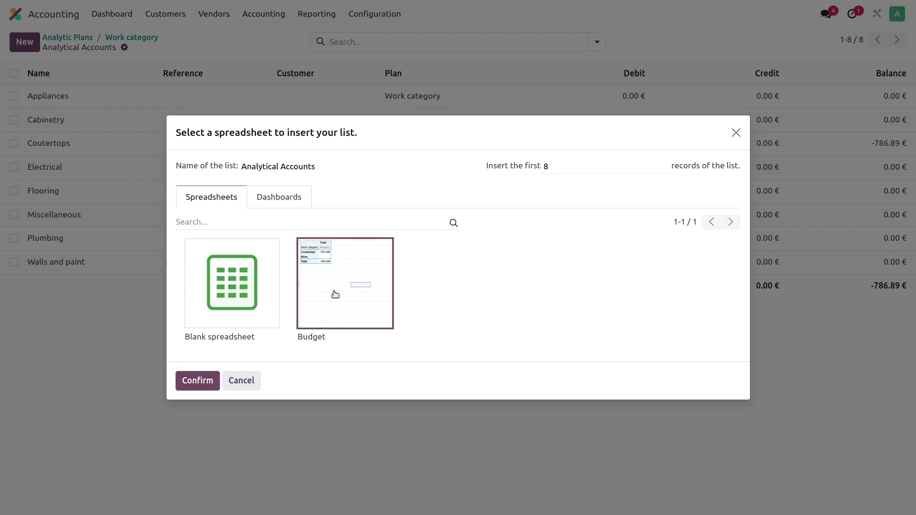
{"action": "left_click", "coordinate": [187, 387]}
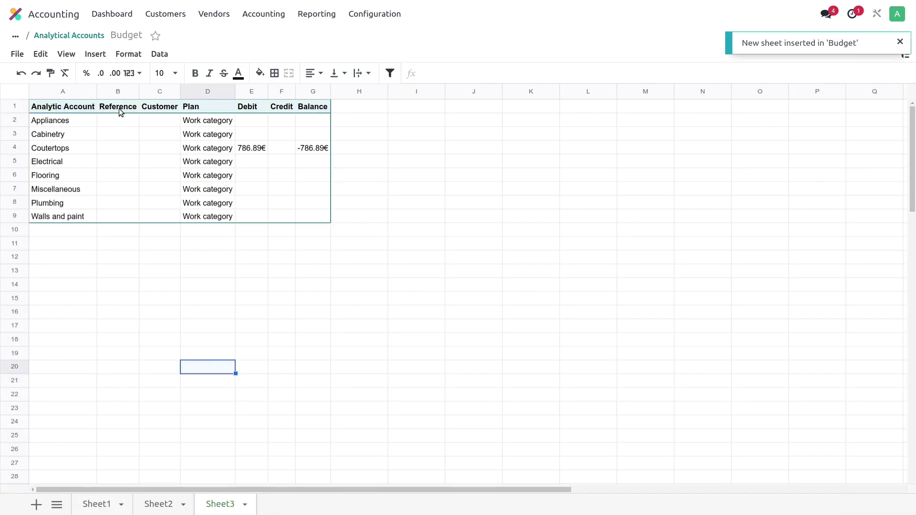
Change the field in the Reference header formula in B1 to "id"
{"action": "left_click", "coordinate": [118, 108]}
{"action": "left_click", "coordinate": [510, 76]}
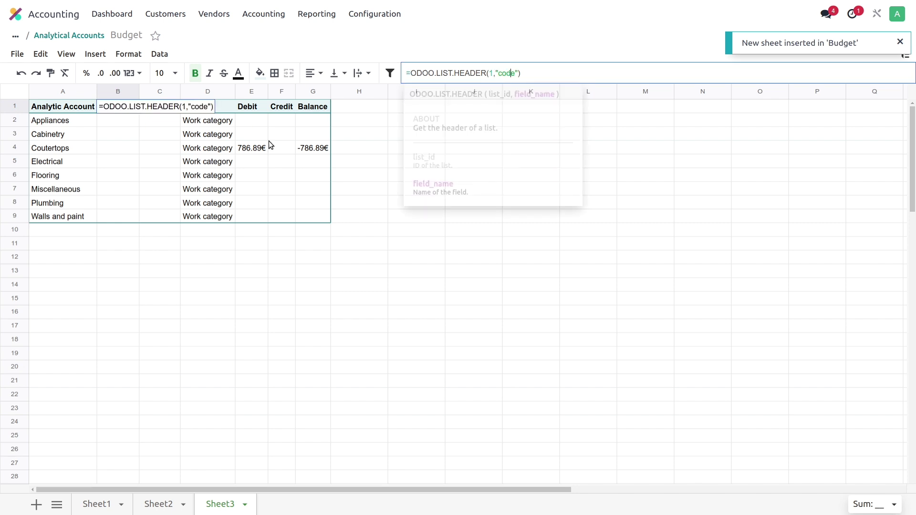
{"action": "double_click", "coordinate": [506, 74]}
{"action": "type", "text": "id"}
{"action": "key", "text": "Return"}
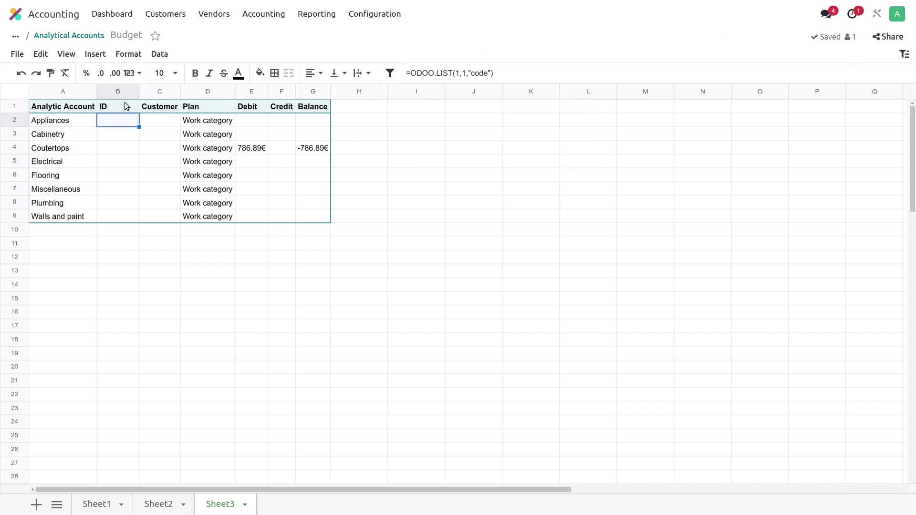
Fill the ID header formula from B1 down column B to the last account row
{"action": "left_click", "coordinate": [126, 107]}
{"action": "double_click", "coordinate": [139, 113]}
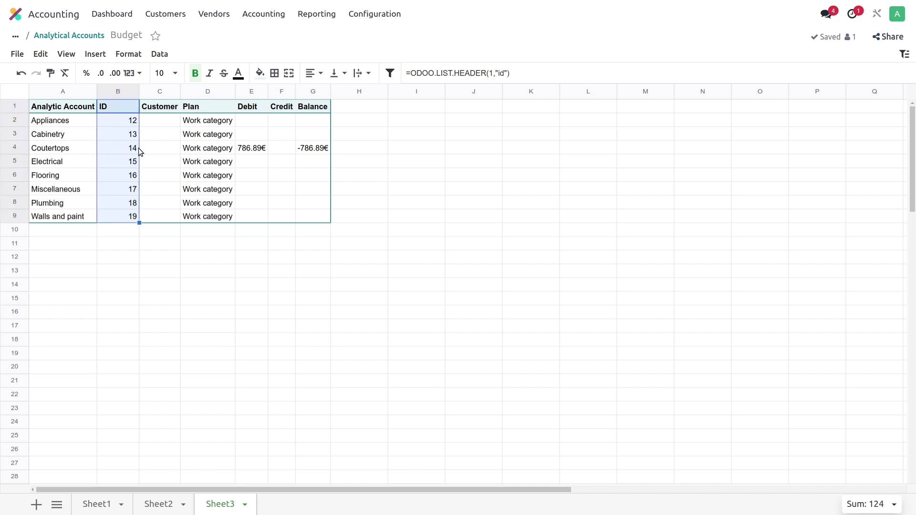
{"action": "left_click", "coordinate": [143, 240]}
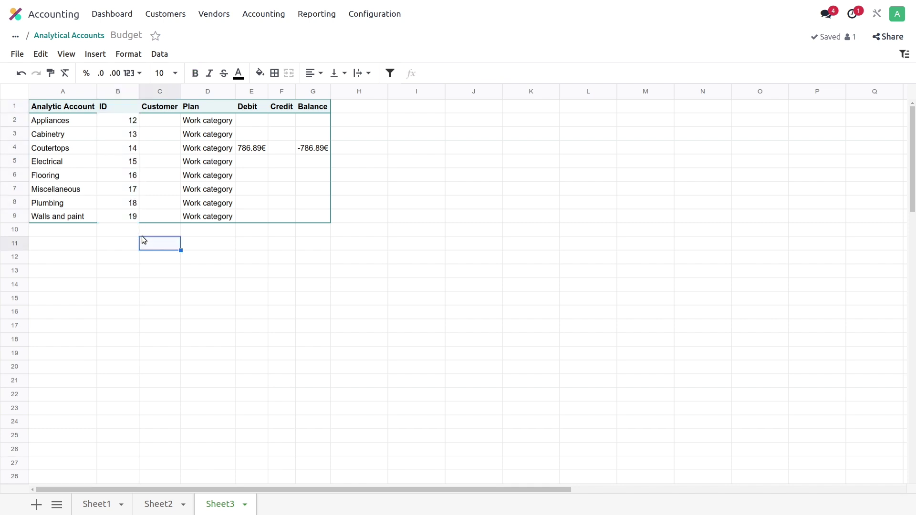
Inspect the list formulas in the account name and ID columns on Sheet3
{"action": "left_click", "coordinate": [133, 125]}
{"action": "left_click", "coordinate": [73, 133]}
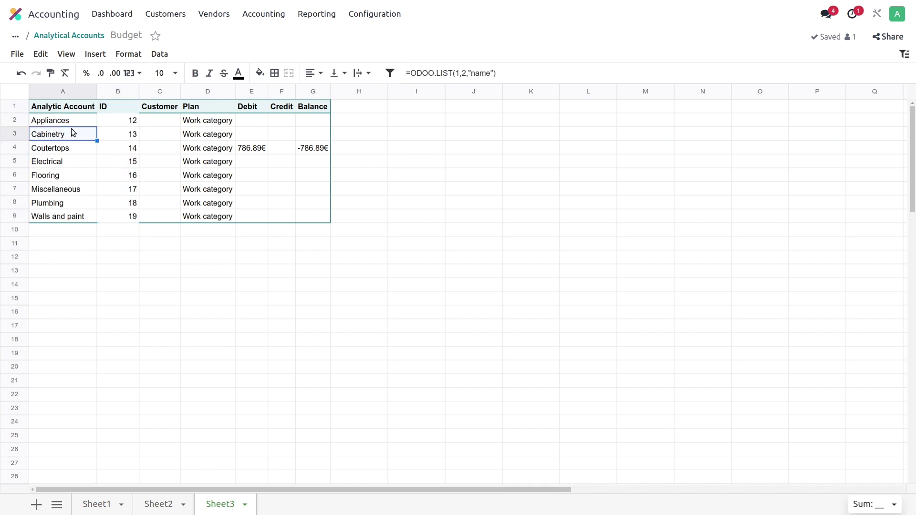
{"action": "left_click", "coordinate": [103, 177]}
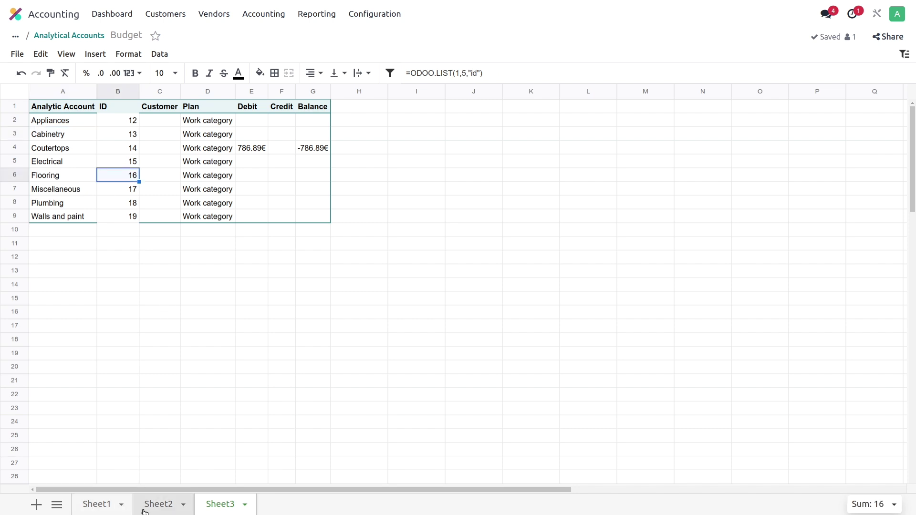
Examine each argument of the pivot formula behind the Coutertops amount in B3 on Sheet2
{"action": "left_click", "coordinate": [160, 505]}
{"action": "left_click", "coordinate": [93, 139]}
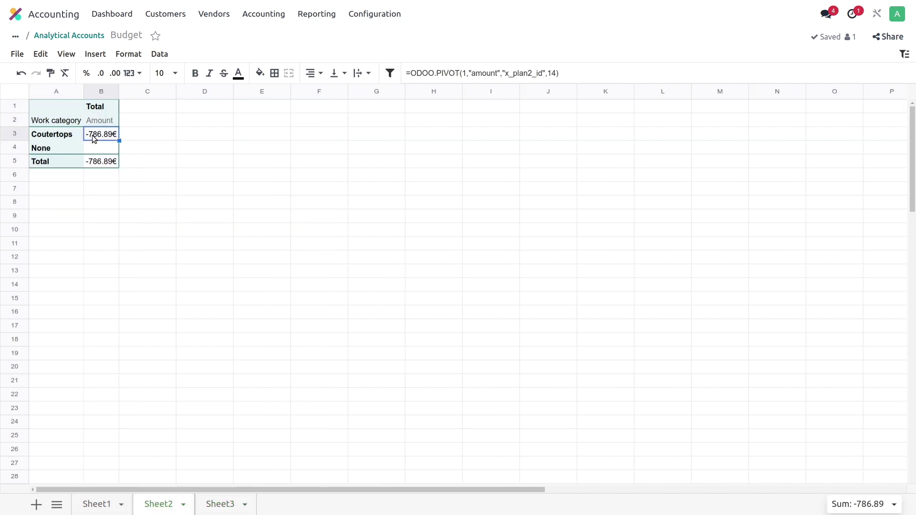
{"action": "double_click", "coordinate": [465, 71]}
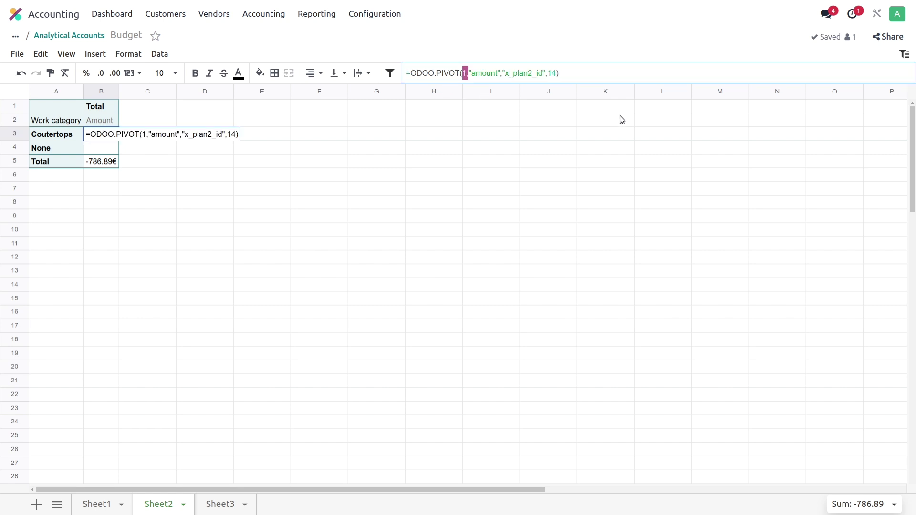
{"action": "left_click", "coordinate": [483, 72]}
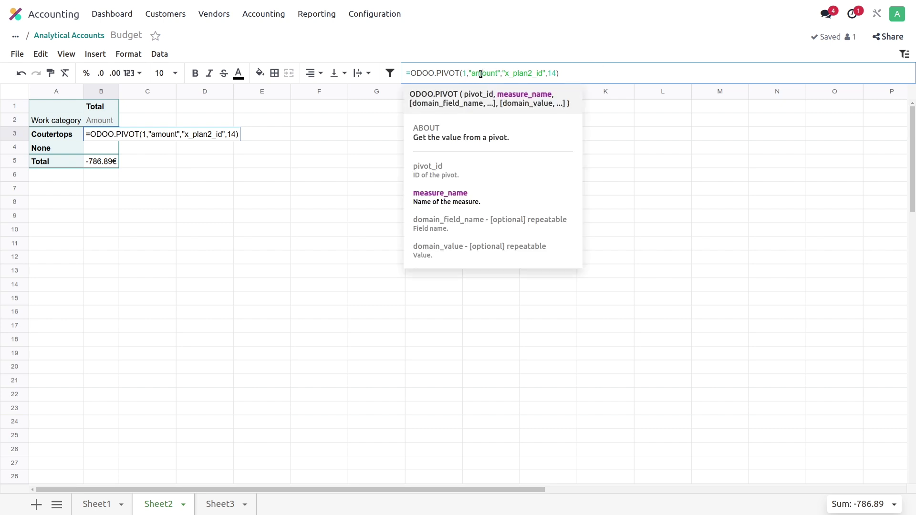
{"action": "left_click", "coordinate": [528, 73]}
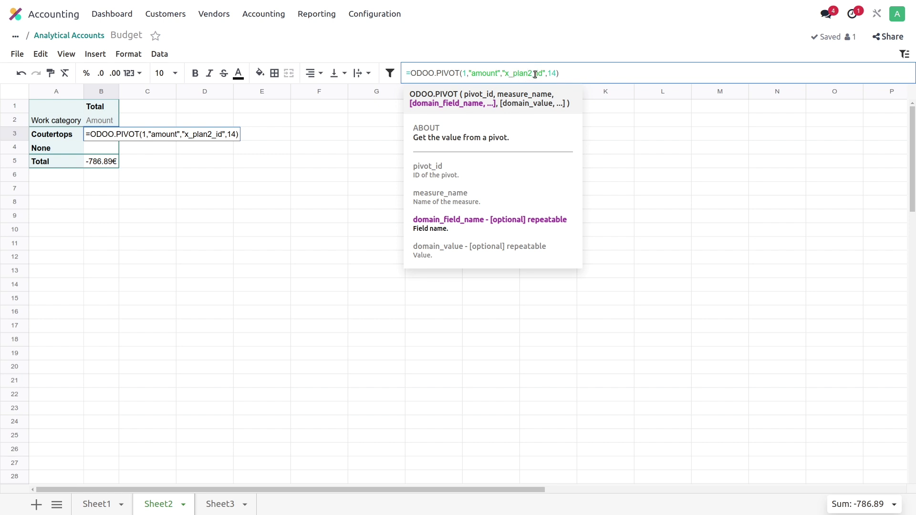
{"action": "double_click", "coordinate": [552, 73]}
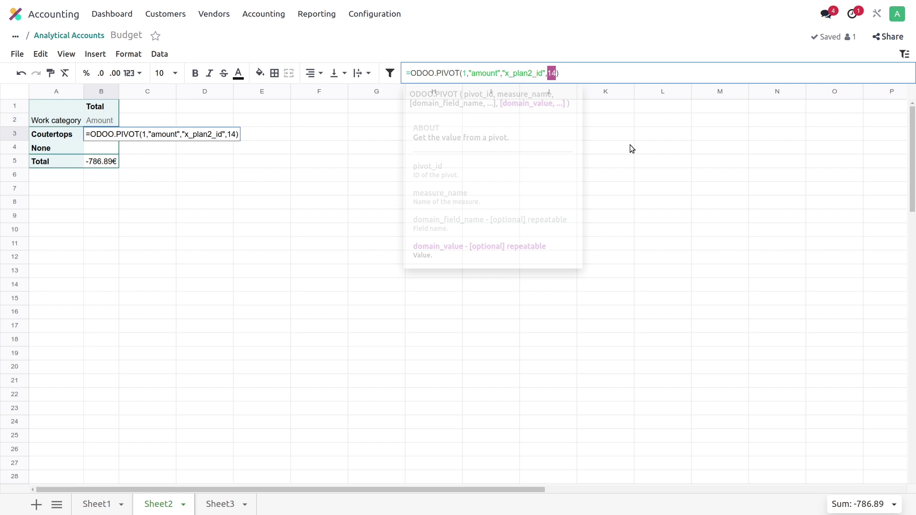
{"action": "left_click", "coordinate": [631, 180]}
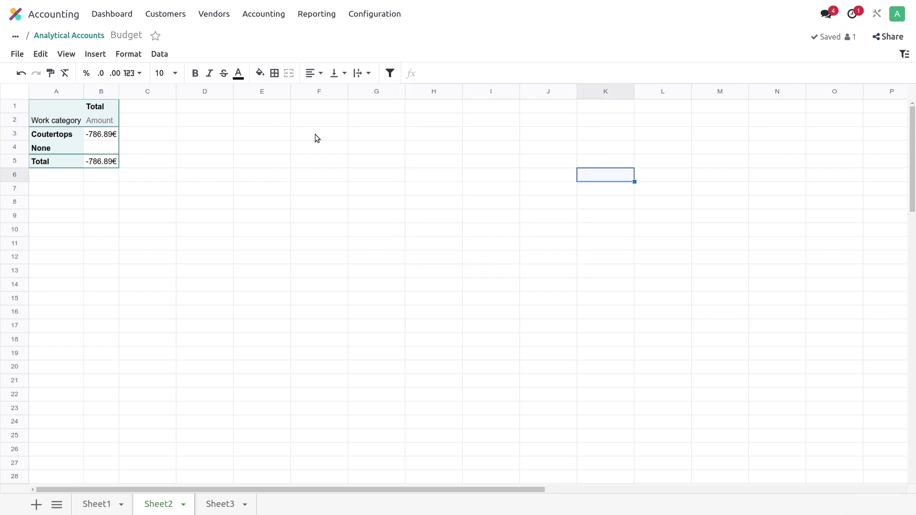
Copy the full pivot formula text from the Coutertops amount cell B3 on Sheet2
{"action": "left_click", "coordinate": [113, 135]}
{"action": "left_click_drag", "start_coordinate": [573, 73], "coordinate": [407, 74]}
{"action": "key", "text": "ctrl+c"}
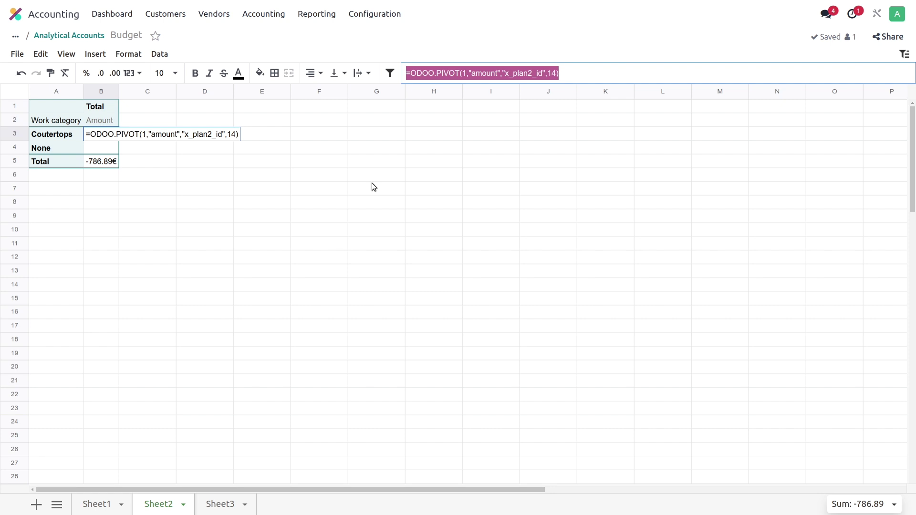
{"action": "left_click", "coordinate": [353, 229]}
Add an "ID" column header in G9 of the budget table on Sheet1
{"action": "left_click", "coordinate": [213, 504]}
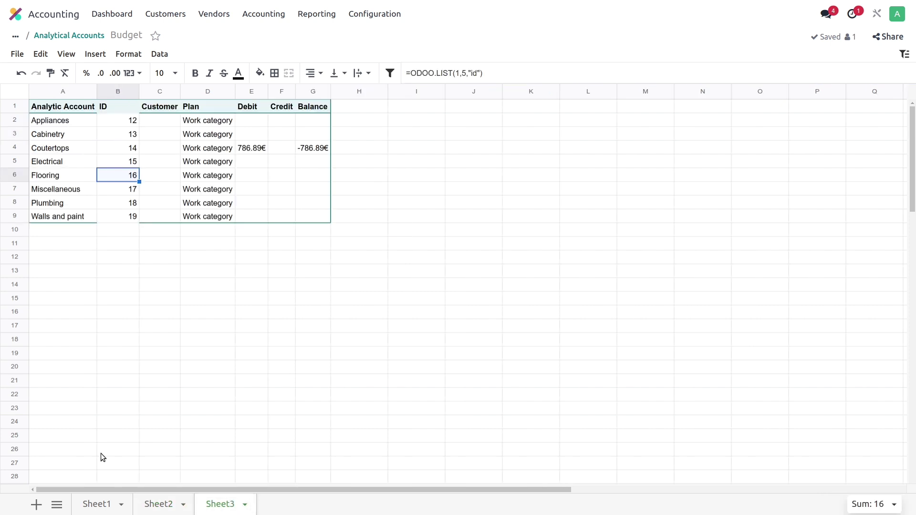
{"action": "left_click", "coordinate": [101, 504]}
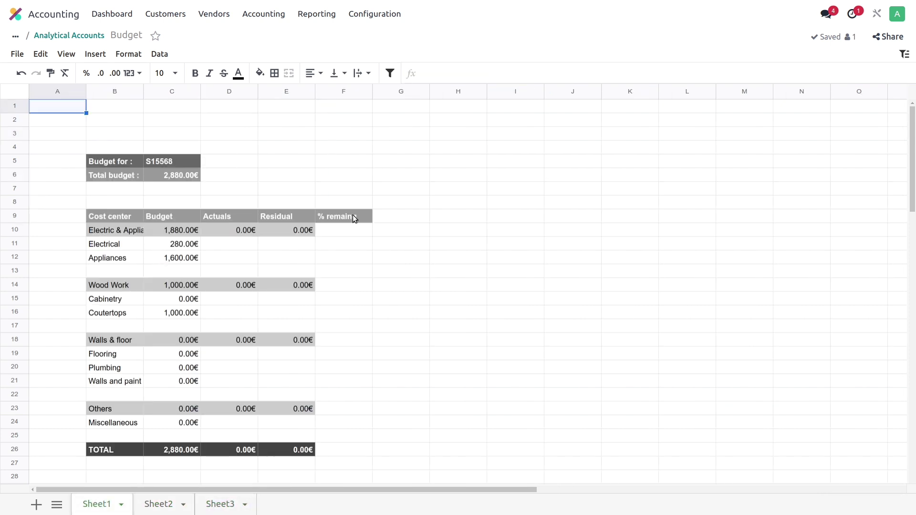
{"action": "left_click", "coordinate": [387, 219]}
{"action": "type", "text": "ID"}
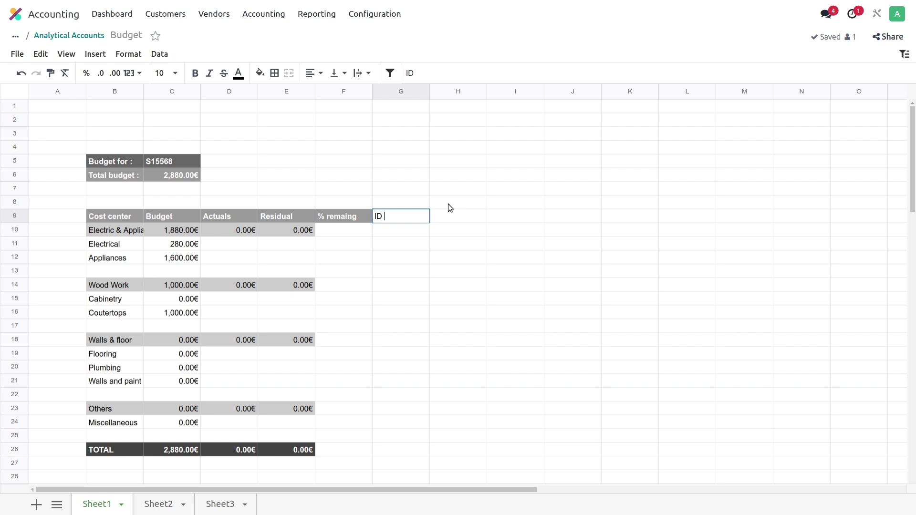
{"action": "key", "text": "Return"}
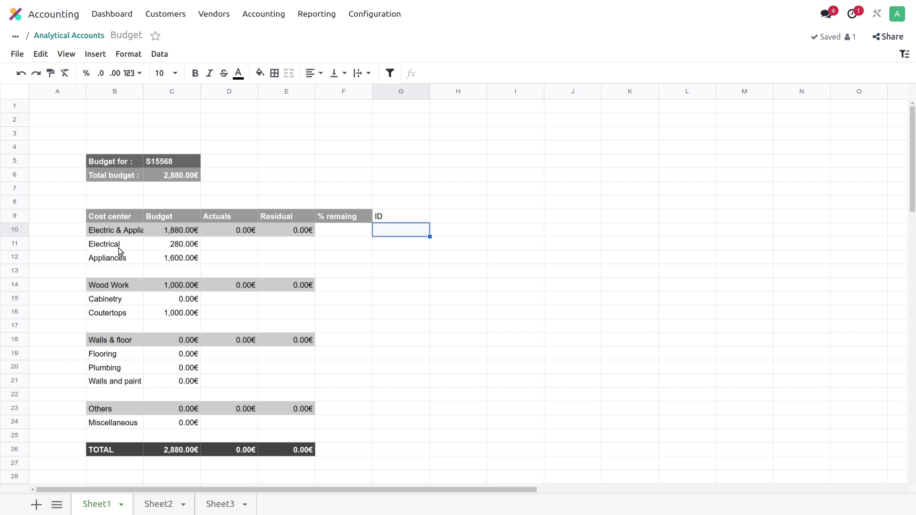
Enter =VLOOKUP(B11,Sheet3!A:B,2,0) in G11 for the Electrical account ID and fill it down to G26
{"action": "left_click", "coordinate": [418, 242]}
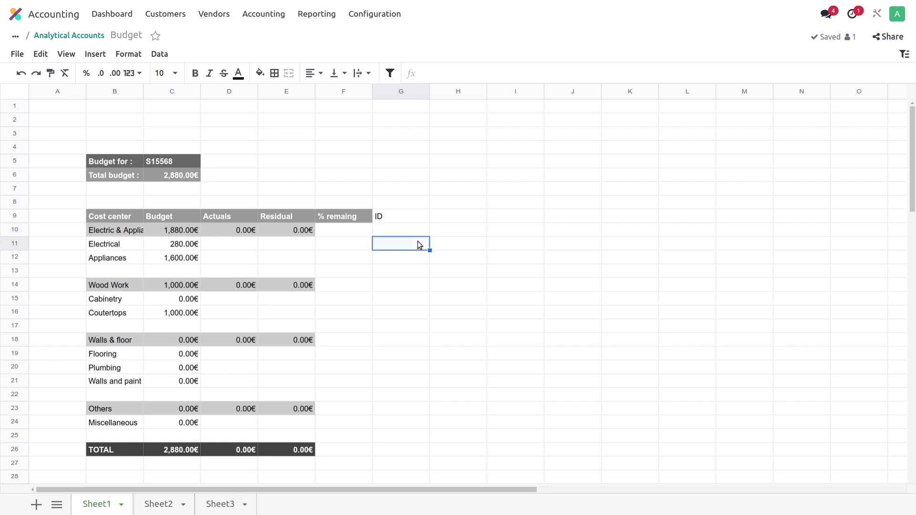
{"action": "type", "text": "=VLOOKUP("}
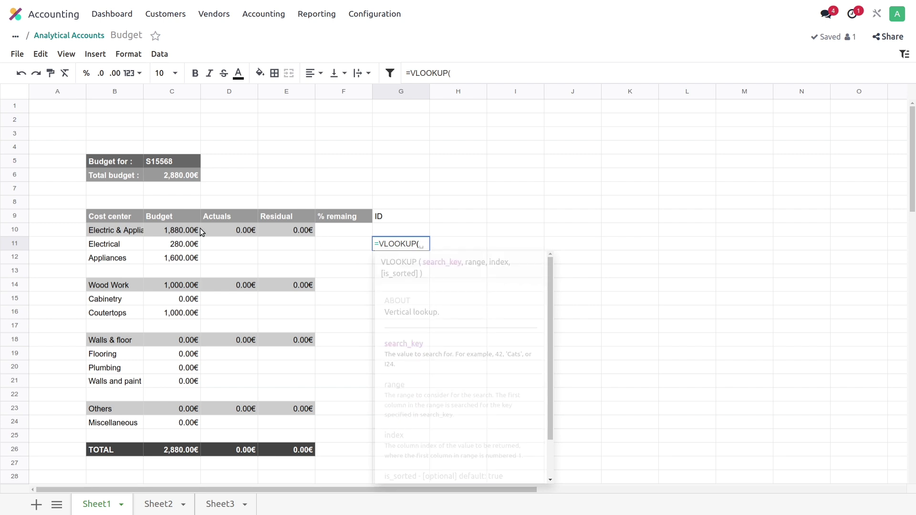
{"action": "left_click", "coordinate": [116, 245]}
{"action": "type", "text": ","}
{"action": "left_click", "coordinate": [210, 504]}
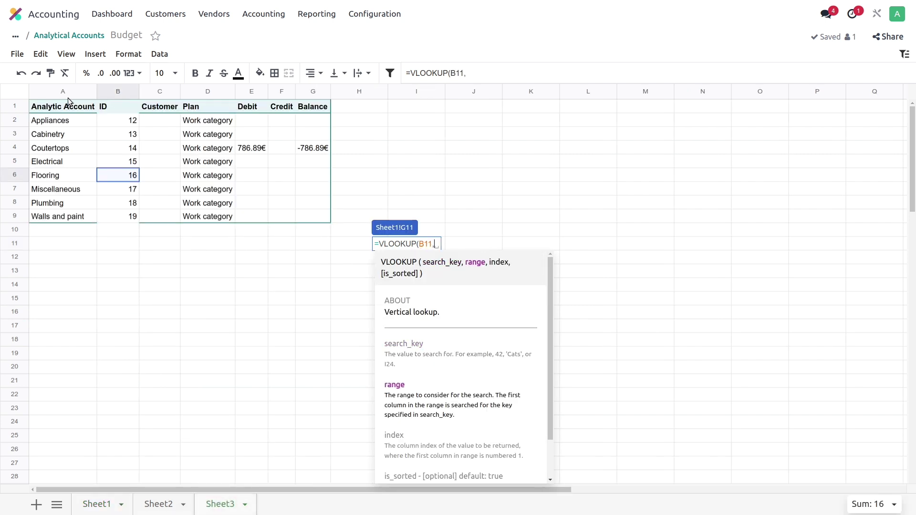
{"action": "left_click_drag", "start_coordinate": [62, 95], "coordinate": [105, 94]}
{"action": "type", "text": ",2"}
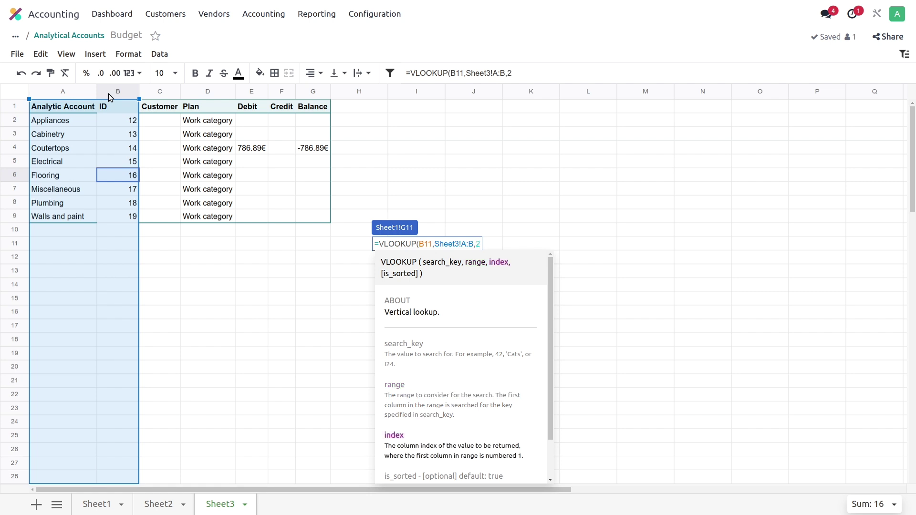
{"action": "type", "text": ",0)"}
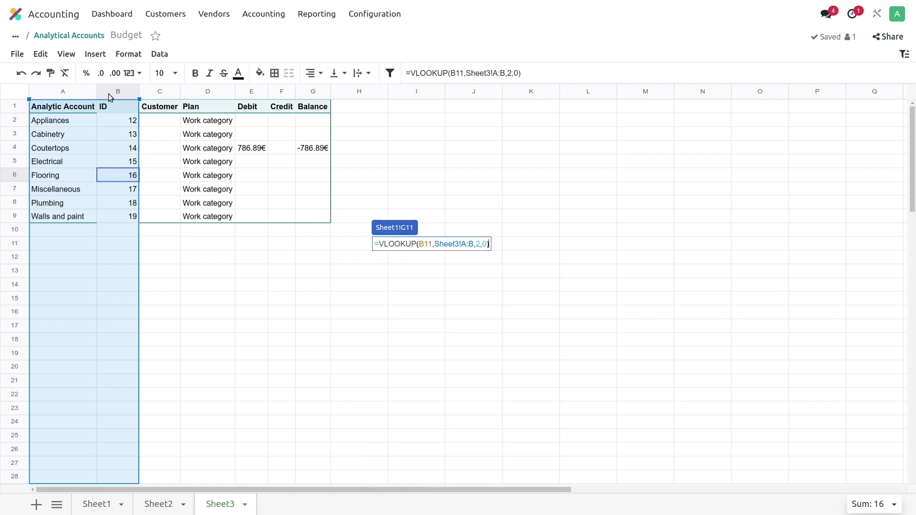
{"action": "key", "text": "Return"}
{"action": "left_click", "coordinate": [401, 242]}
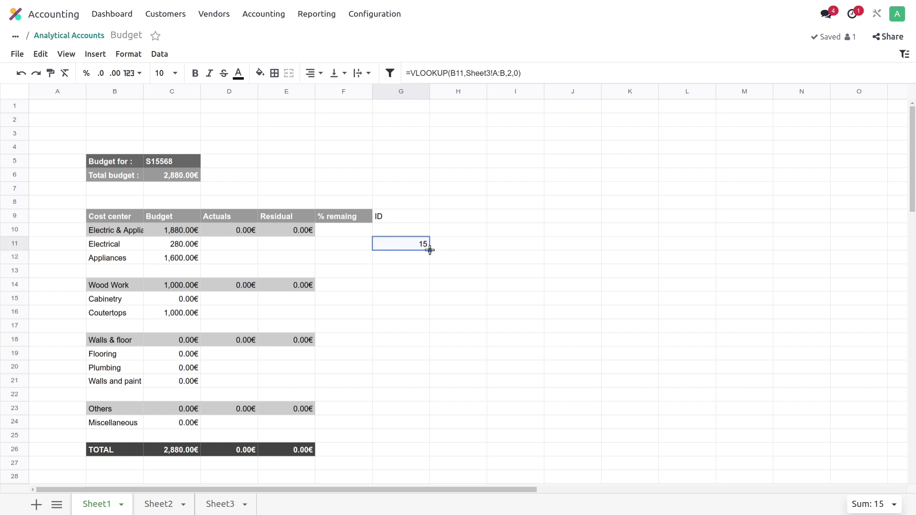
{"action": "left_click_drag", "start_coordinate": [430, 251], "coordinate": [436, 450]}
Wrap the G11 lookup as =IFNA(VLOOKUP(B11,Sheet3!A:B,2,0),) and refill the ID column down to G26
{"action": "left_click", "coordinate": [410, 244]}
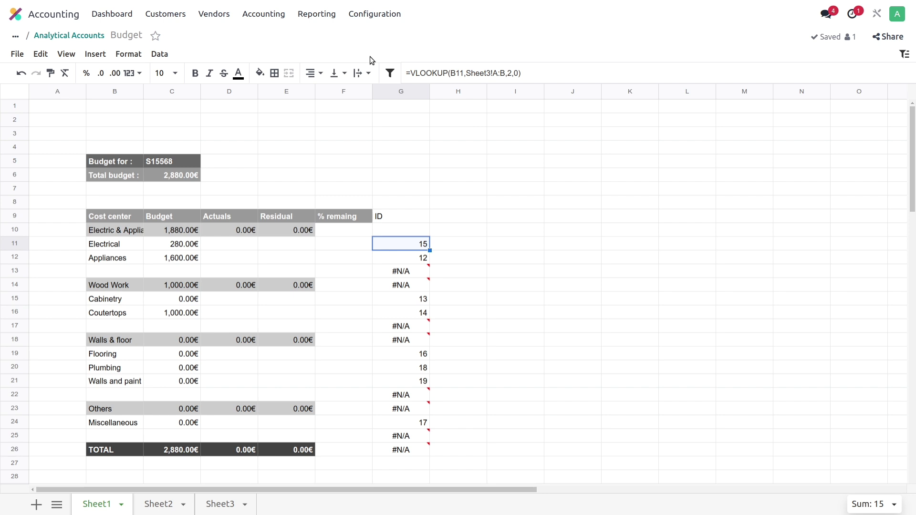
{"action": "left_click", "coordinate": [409, 73]}
{"action": "type", "text": "IFNA("}
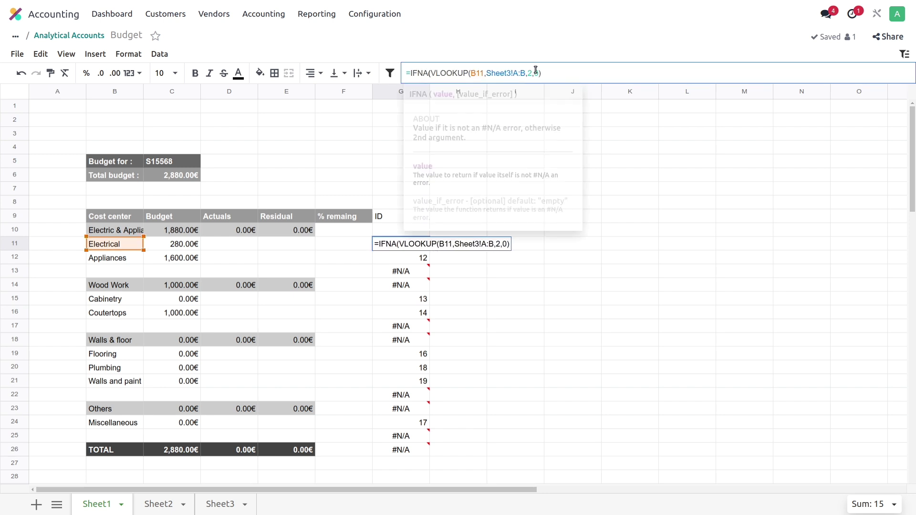
{"action": "left_click", "coordinate": [557, 74]}
{"action": "type", "text": ")"}
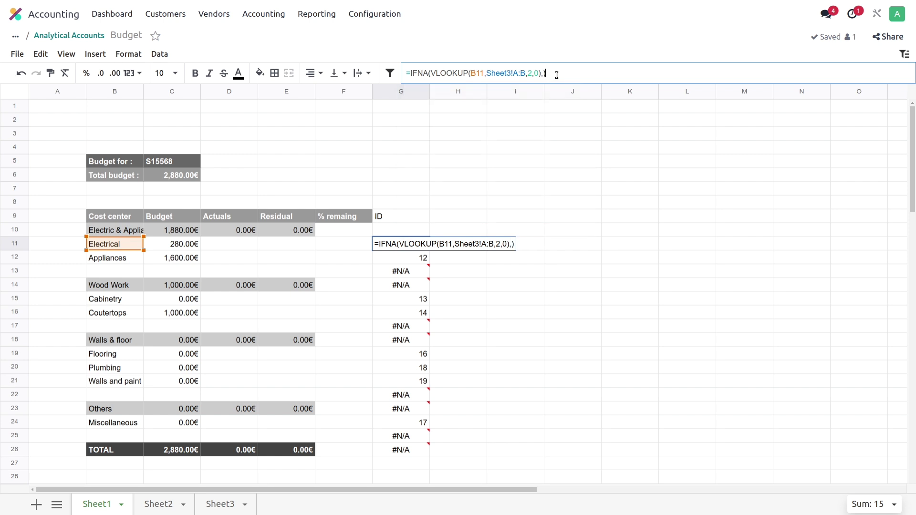
{"action": "key", "text": "Return"}
{"action": "left_click", "coordinate": [426, 245]}
{"action": "left_click_drag", "start_coordinate": [430, 250], "coordinate": [426, 450]}
{"action": "left_click", "coordinate": [473, 385]}
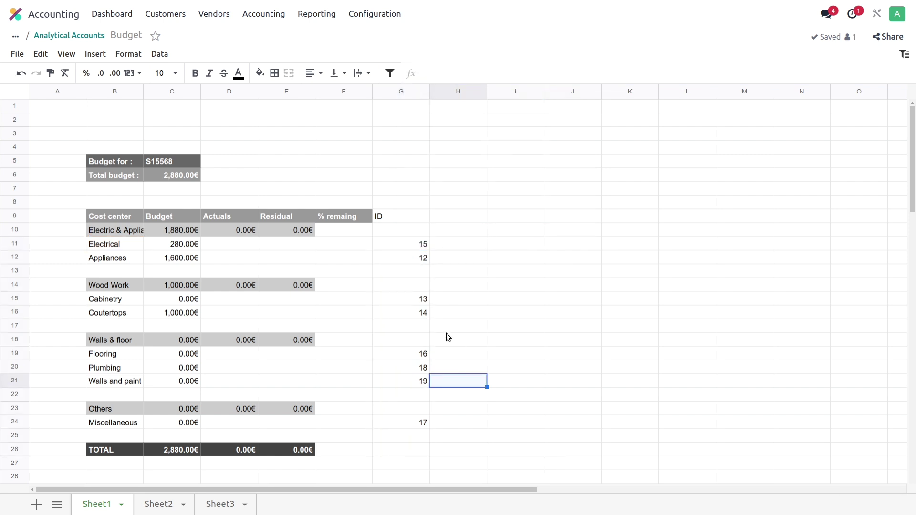
Check the pivot formula in B3 on Sheet2 and paste the copied formula into the Electrical Actuals cell D11 on Sheet1
{"action": "left_click", "coordinate": [120, 249]}
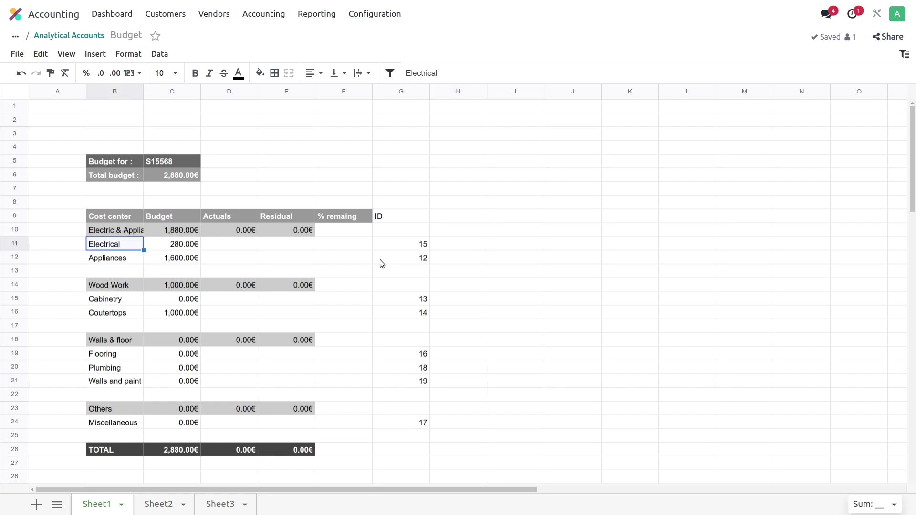
{"action": "left_click", "coordinate": [405, 243]}
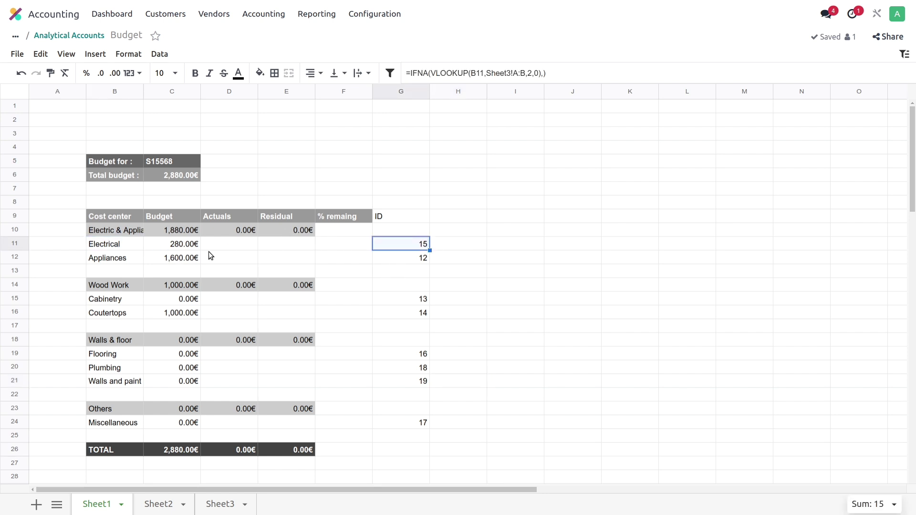
{"action": "left_click", "coordinate": [229, 242]}
{"action": "left_click", "coordinate": [155, 503]}
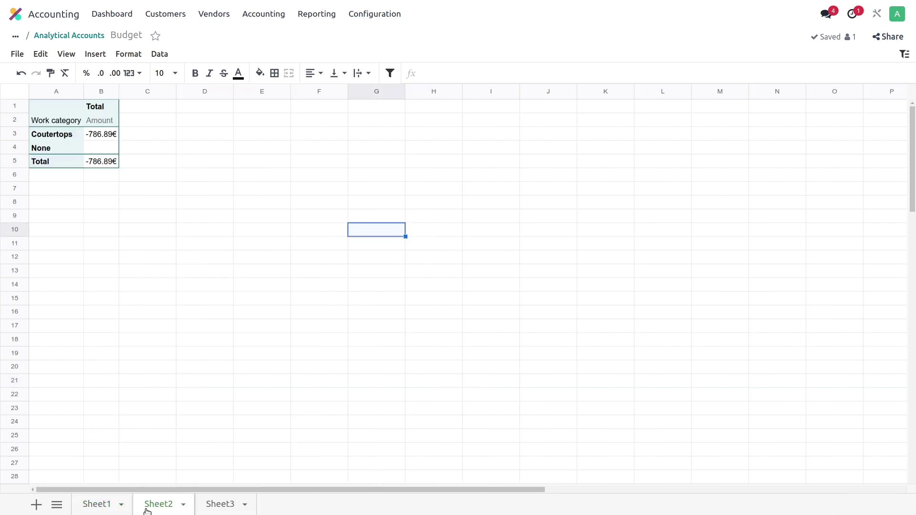
{"action": "left_click", "coordinate": [117, 136]}
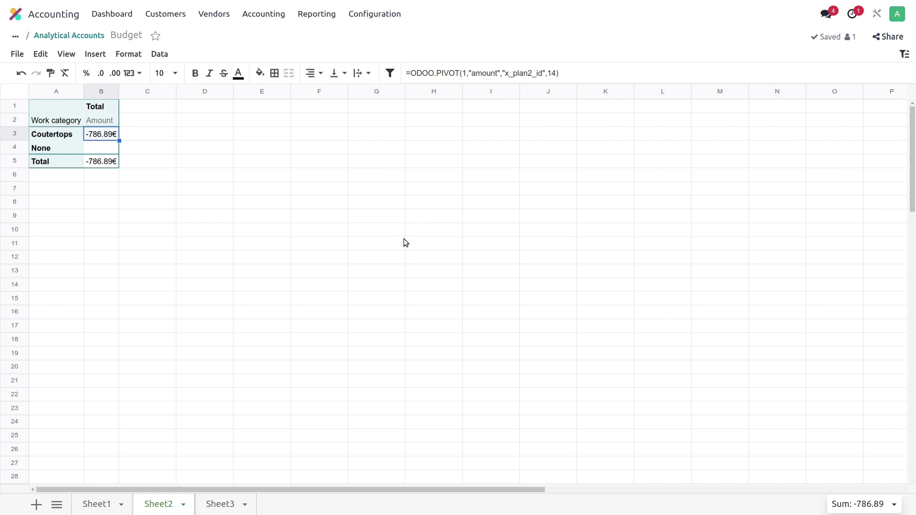
{"action": "left_click", "coordinate": [93, 504]}
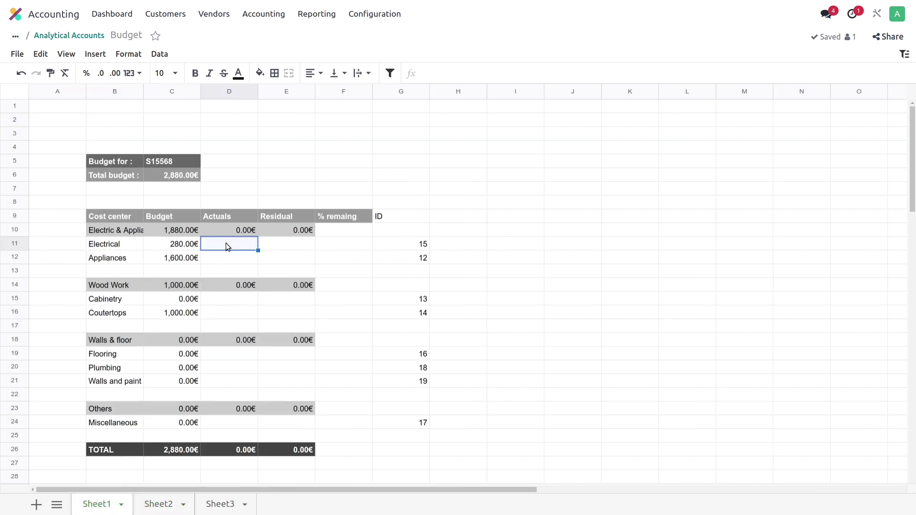
{"action": "key", "text": "ctrl+v"}
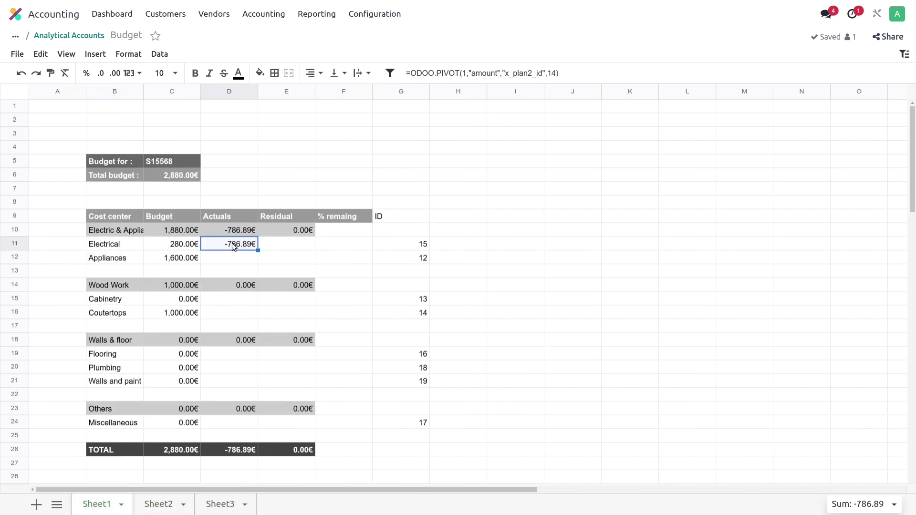
Replace the fixed account ID in the D11 pivot formula with a reference to G11
{"action": "left_click", "coordinate": [557, 72]}
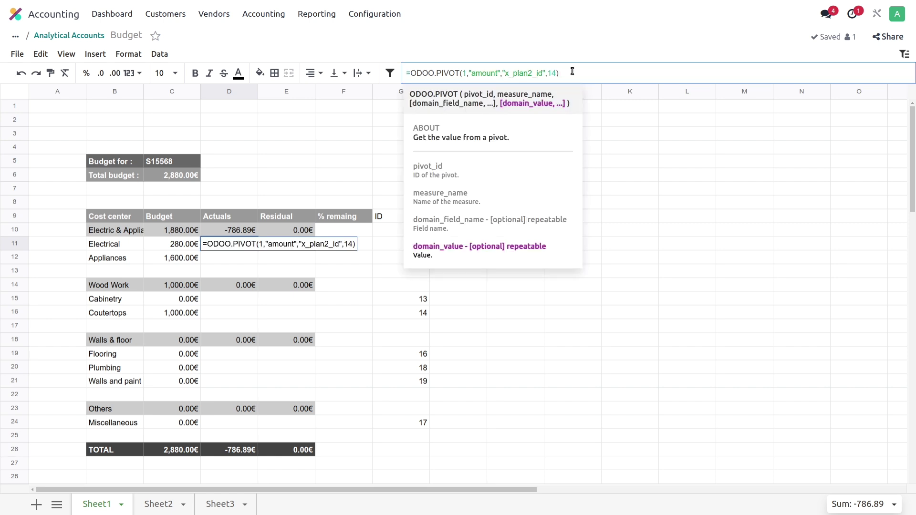
{"action": "key", "text": "BackSpace"}
{"action": "key", "text": "BackSpace"}
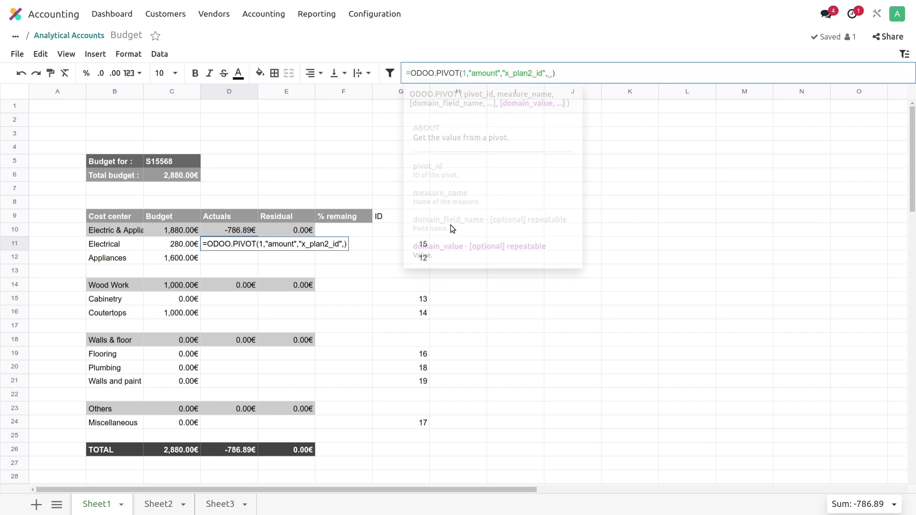
{"action": "left_click", "coordinate": [433, 246]}
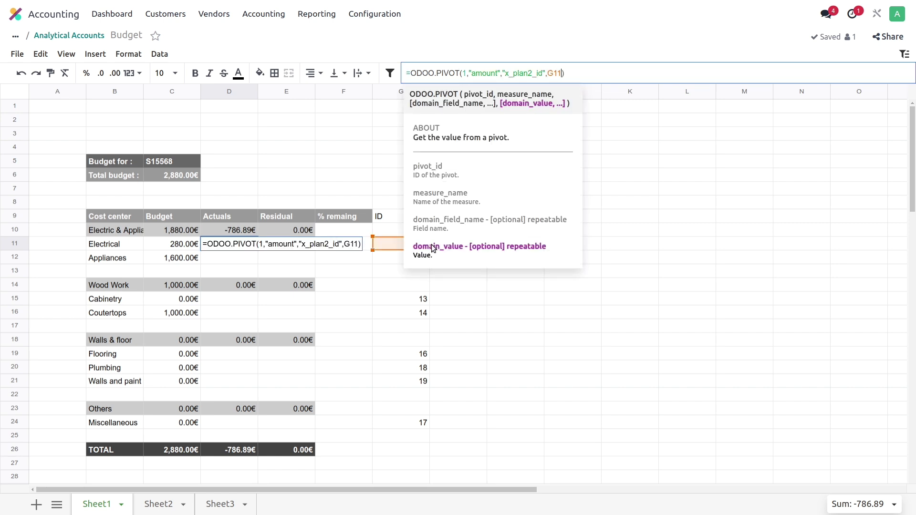
{"action": "key", "text": "Return"}
{"action": "left_click", "coordinate": [256, 244]}
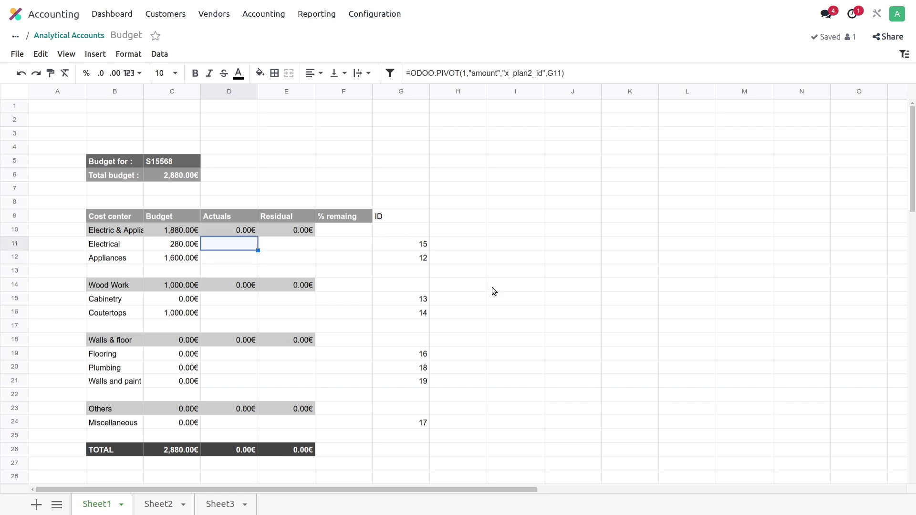
{"action": "left_click", "coordinate": [360, 248]}
Copy the D11 Actuals formula to the other cost center rows: D12, D15, D16, D19, D20, D21 and D24
{"action": "left_click", "coordinate": [233, 245]}
{"action": "left_click", "coordinate": [235, 259]}
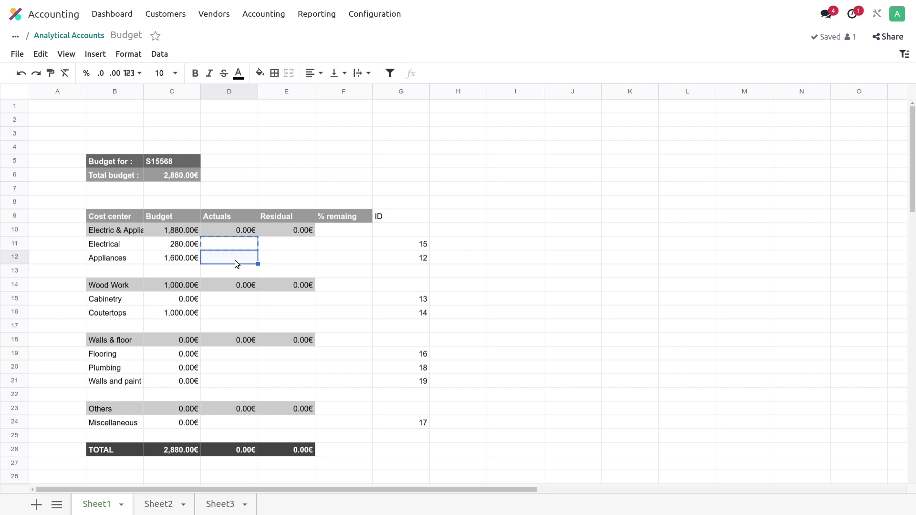
{"action": "left_click", "coordinate": [237, 297]}
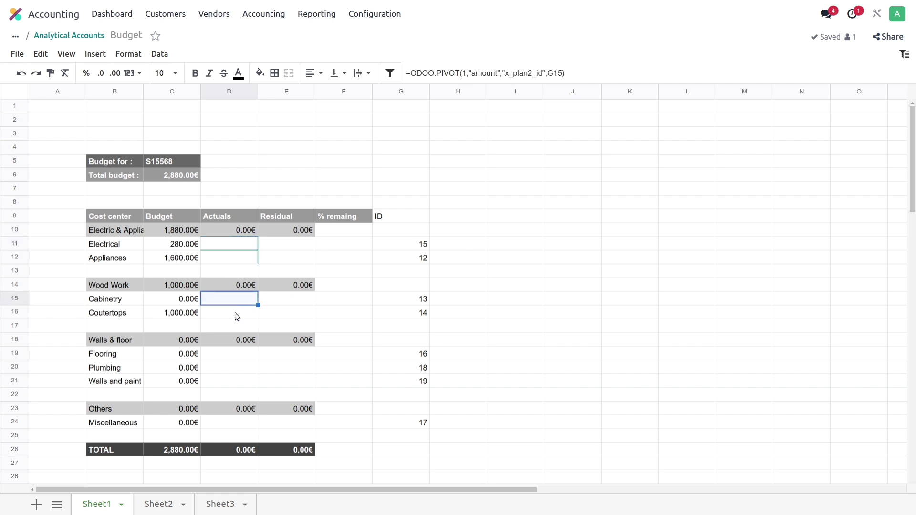
{"action": "left_click", "coordinate": [235, 313]}
{"action": "left_click", "coordinate": [242, 359]}
{"action": "left_click", "coordinate": [241, 367]}
{"action": "left_click", "coordinate": [242, 380]}
{"action": "type", "text": "=ODOO.PIVOT(1,\"amount\",\"x_plan2_id\",G21)"}
{"action": "left_click", "coordinate": [241, 422]}
{"action": "type", "text": "=ODOO.PIVOT(1,\"amount\",\"x_plan2_id\",G24)"}
{"action": "left_click", "coordinate": [434, 422]}
Inspect the Coutertops row's Actuals formula in D16 and ID lookup formula in G16
{"action": "left_click", "coordinate": [245, 313]}
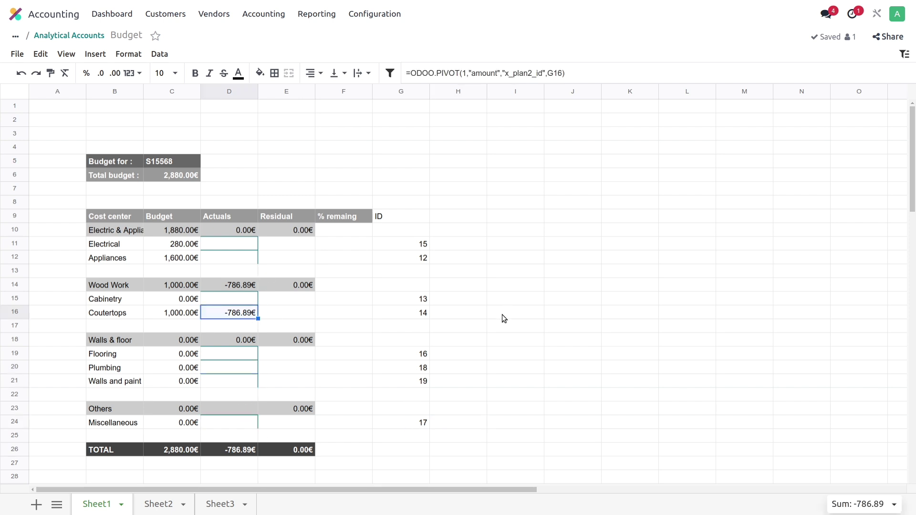
{"action": "left_click", "coordinate": [502, 314]}
{"action": "left_click", "coordinate": [417, 314]}
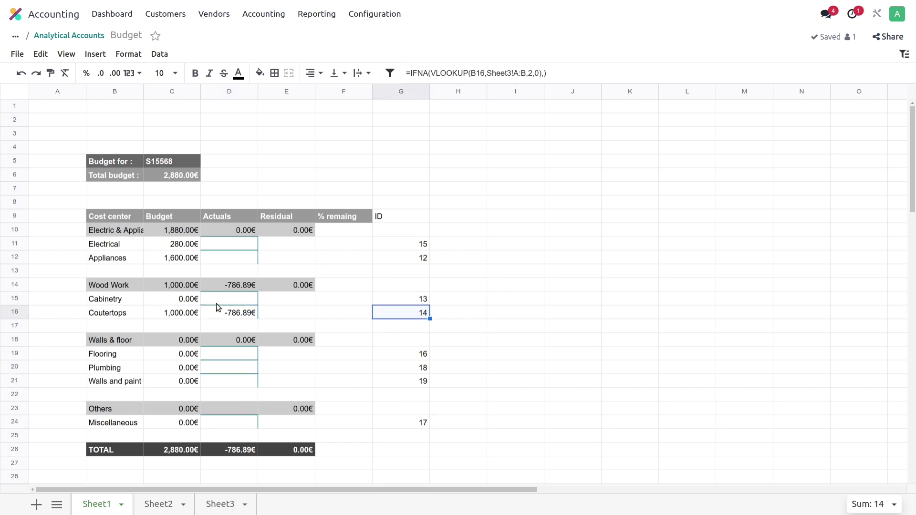
Calculate the Electrical residual in E11 with the formula =C11+D11
{"action": "left_click", "coordinate": [339, 310]}
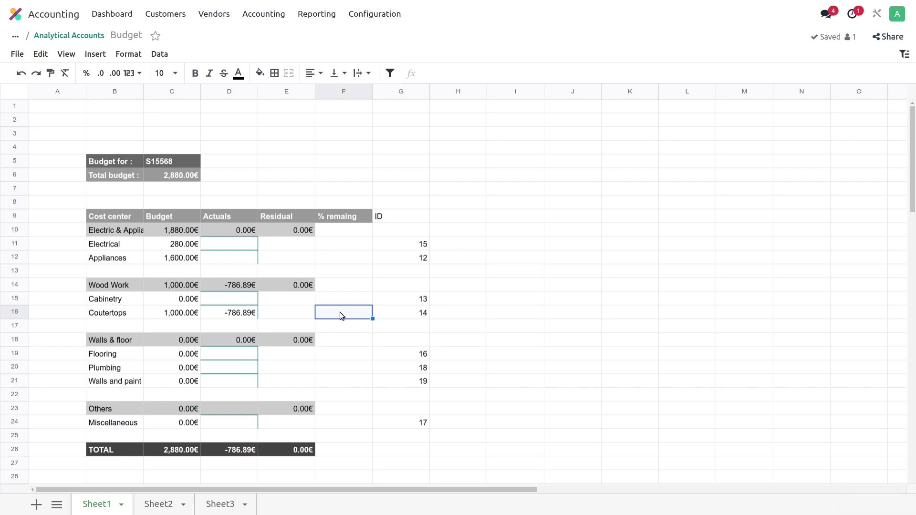
{"action": "left_click", "coordinate": [360, 257]}
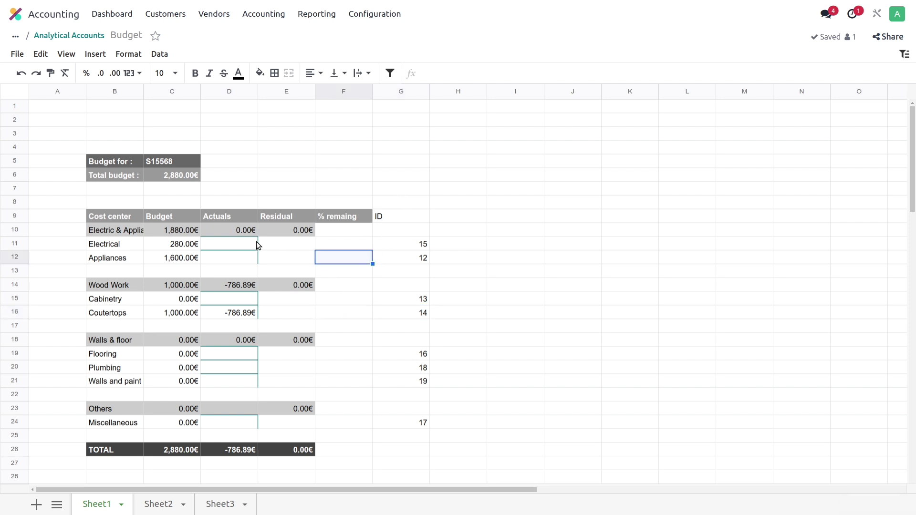
{"action": "left_click", "coordinate": [289, 234]}
{"action": "left_click", "coordinate": [300, 246]}
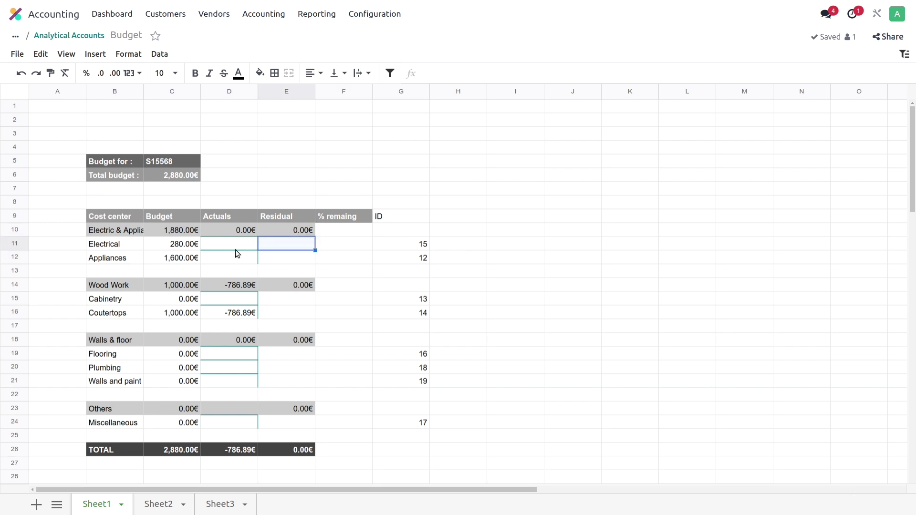
{"action": "type", "text": "="}
{"action": "left_click", "coordinate": [177, 244]}
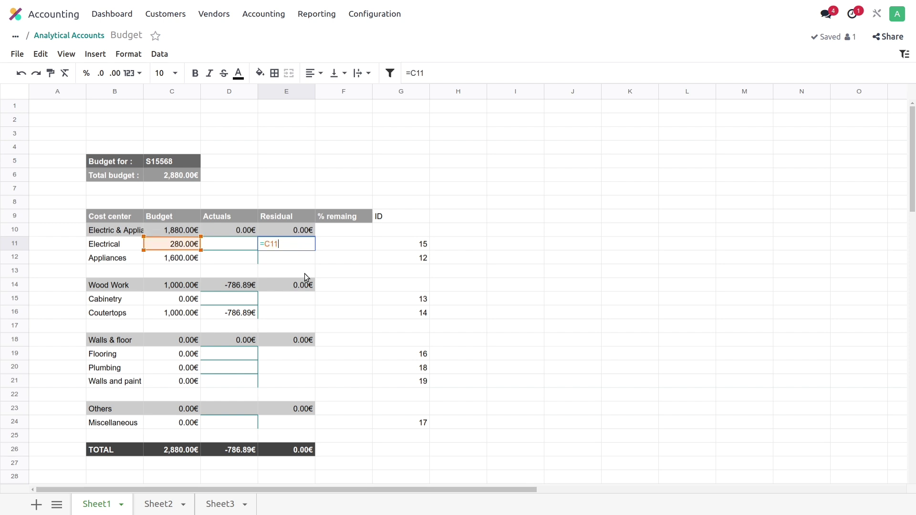
{"action": "left_click", "coordinate": [238, 240]}
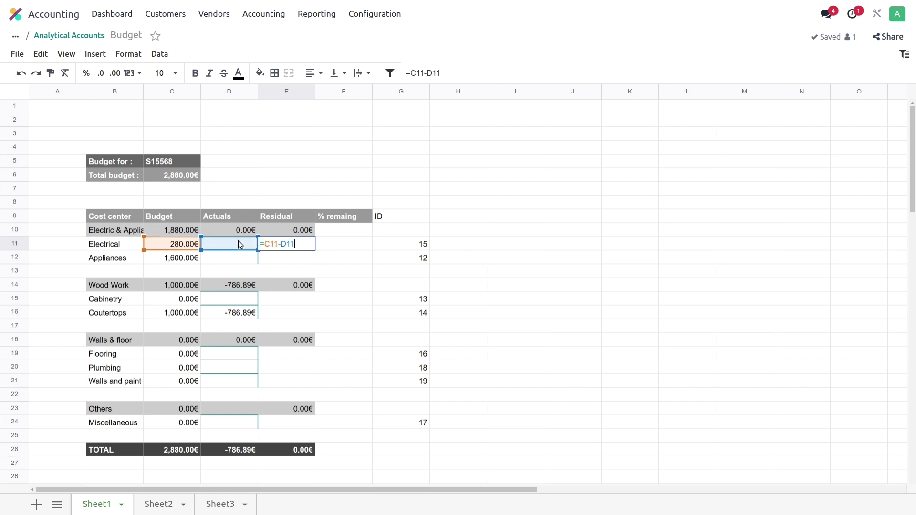
{"action": "left_click", "coordinate": [282, 243]}
{"action": "key", "text": "BackSpace"}
{"action": "type", "text": "-"}
{"action": "key", "text": "Return"}
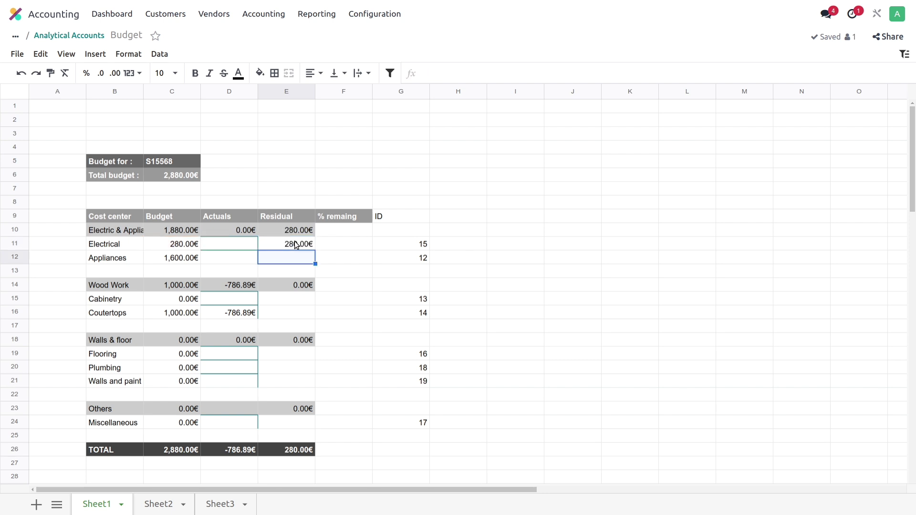
Copy the E11 Residual formula to Appliances in E12, the Wood Work rows E15:E16, and Flooring and Plumbing in E19:E20
{"action": "left_click", "coordinate": [301, 245]}
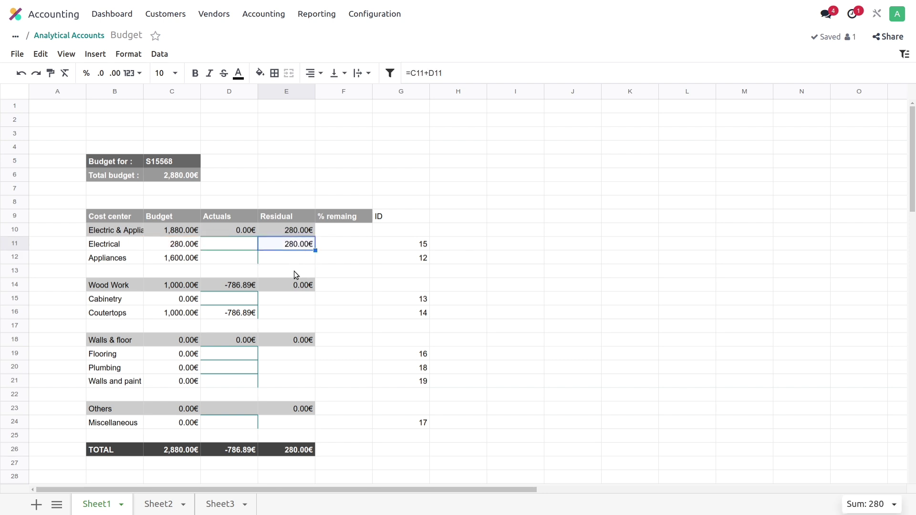
{"action": "left_click_drag", "start_coordinate": [317, 248], "coordinate": [318, 257]}
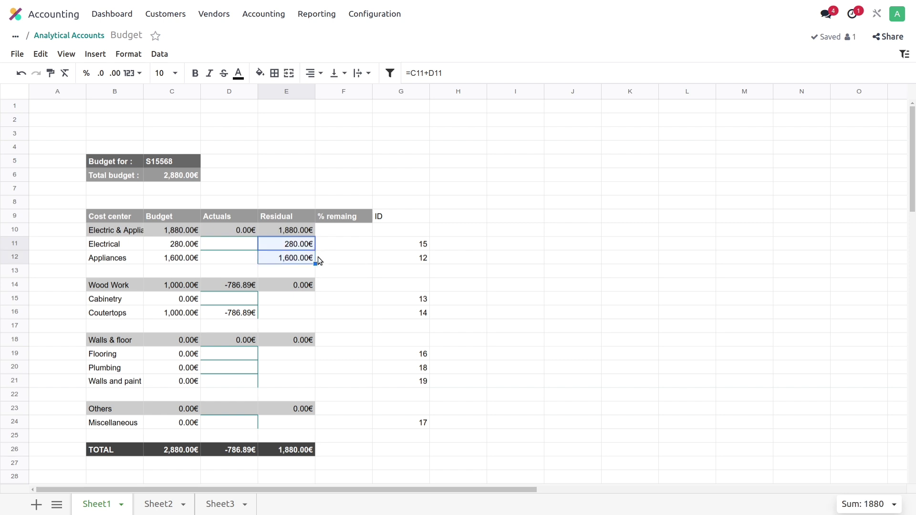
{"action": "key", "text": "ctrl+c"}
{"action": "left_click", "coordinate": [301, 297]}
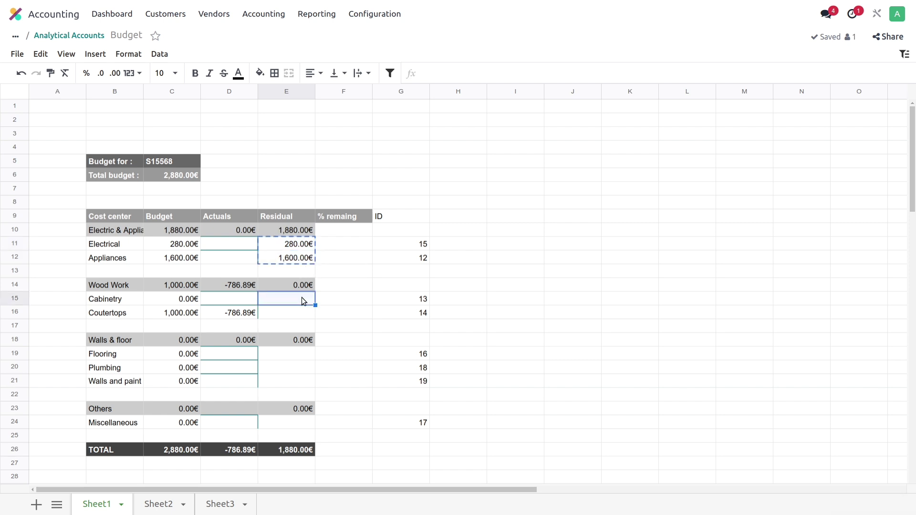
{"action": "key", "text": "ctrl+v"}
{"action": "left_click", "coordinate": [296, 353]}
{"action": "key", "text": "ctrl+v"}
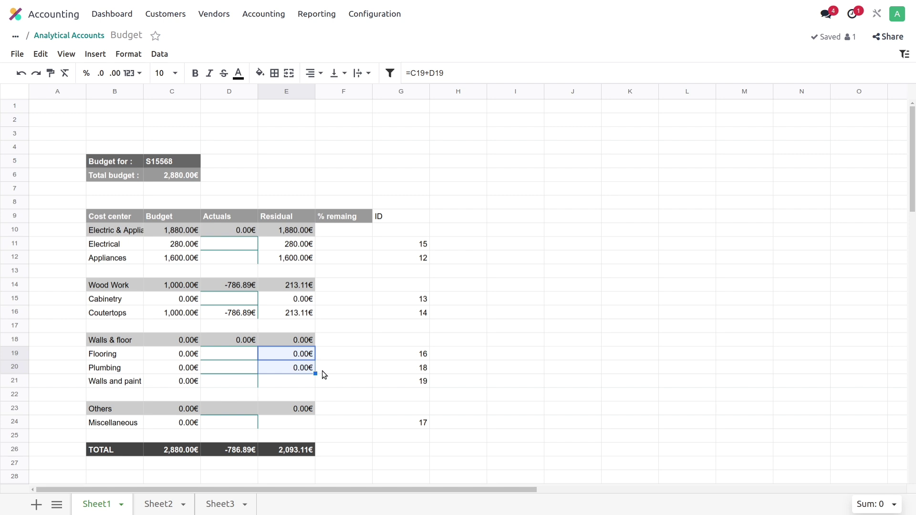
Extend the Residual formula to Walls and paint in E21 and copy it to Miscellaneous in E24
{"action": "left_click", "coordinate": [313, 369]}
{"action": "left_click_drag", "start_coordinate": [315, 372], "coordinate": [310, 386]}
{"action": "left_click", "coordinate": [302, 382]}
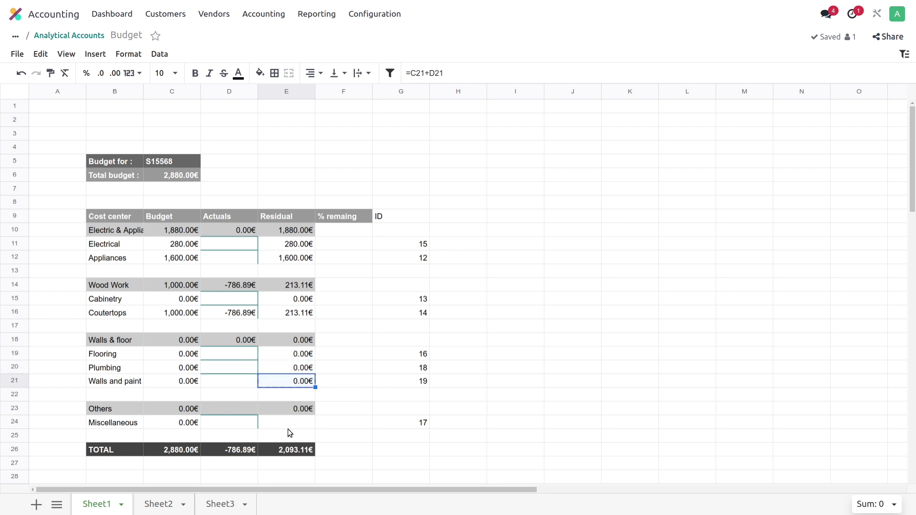
{"action": "key", "text": "ctrl+c"}
{"action": "left_click", "coordinate": [291, 423]}
{"action": "key", "text": "ctrl+v"}
{"action": "left_click", "coordinate": [376, 352]}
Enter =E10/C10 in F10 of the % remaining column, format it as a percentage, and fill it down to F24
{"action": "left_click", "coordinate": [345, 229]}
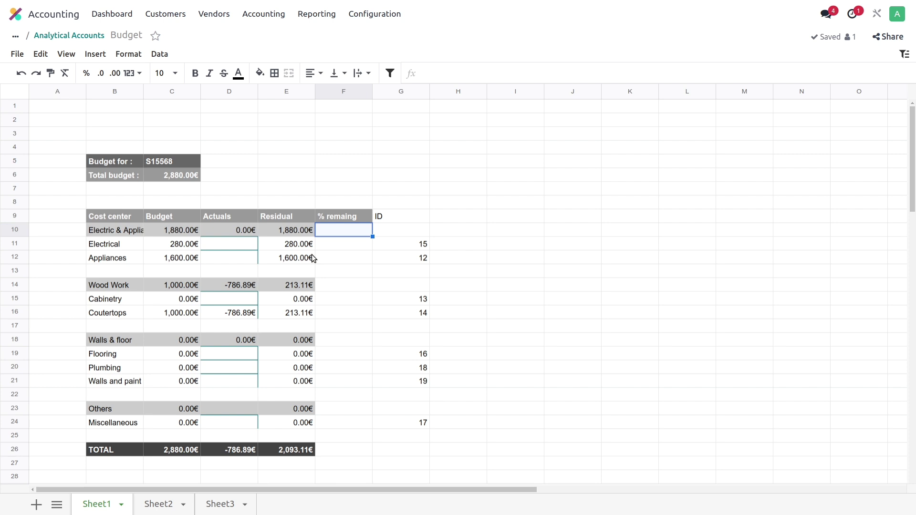
{"action": "type", "text": "="}
{"action": "left_click", "coordinate": [297, 230]}
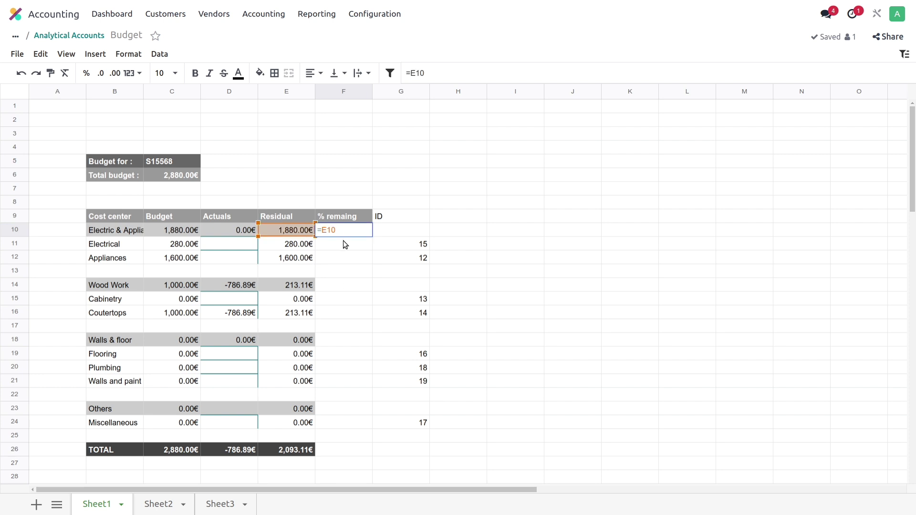
{"action": "left_click", "coordinate": [179, 234]}
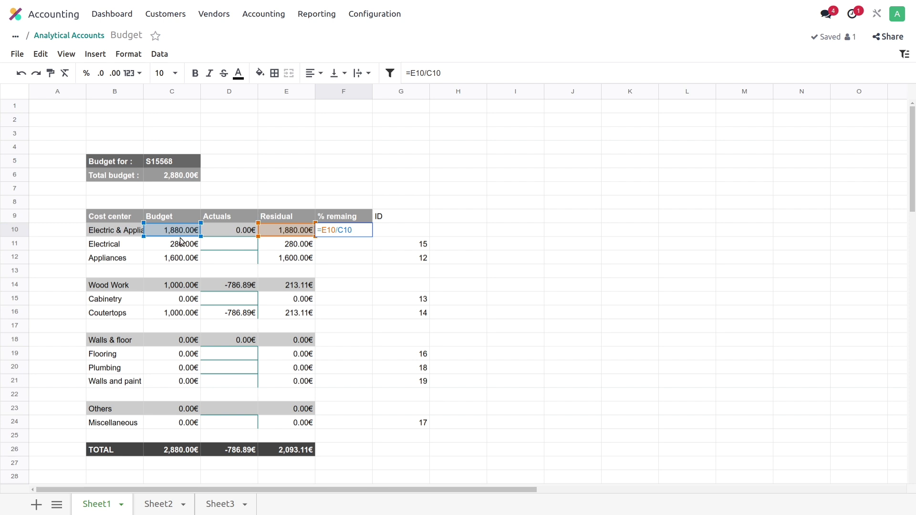
{"action": "key", "text": "Return"}
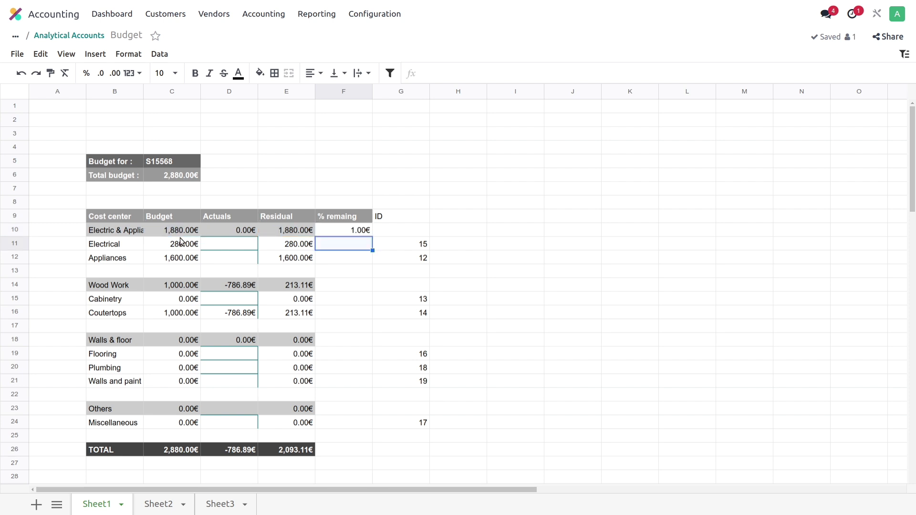
{"action": "left_click", "coordinate": [358, 231]}
{"action": "left_click", "coordinate": [87, 73]}
{"action": "left_click_drag", "start_coordinate": [343, 285], "coordinate": [344, 271]}
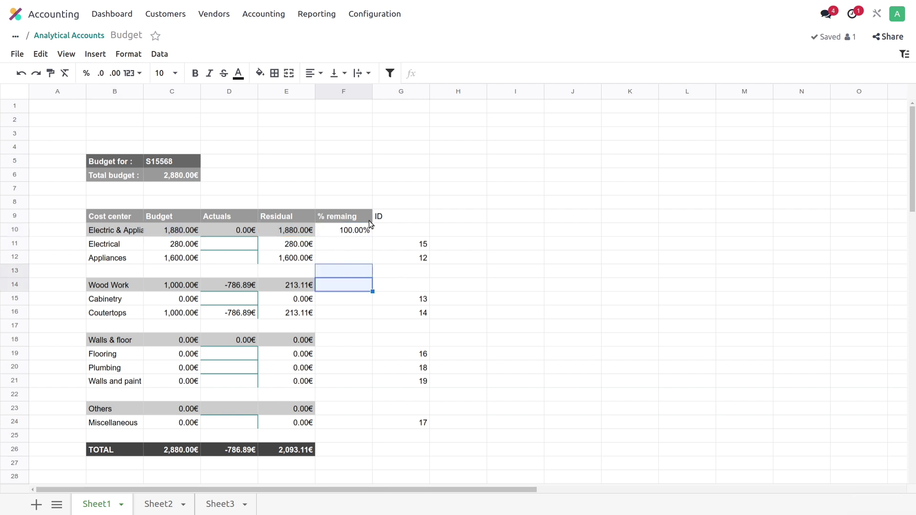
{"action": "left_click", "coordinate": [346, 234]}
{"action": "left_click_drag", "start_coordinate": [373, 236], "coordinate": [374, 426]}
Change the F10 formula to =IFERROR(E10/C10,) and fill it down to F24
{"action": "left_click", "coordinate": [334, 234]}
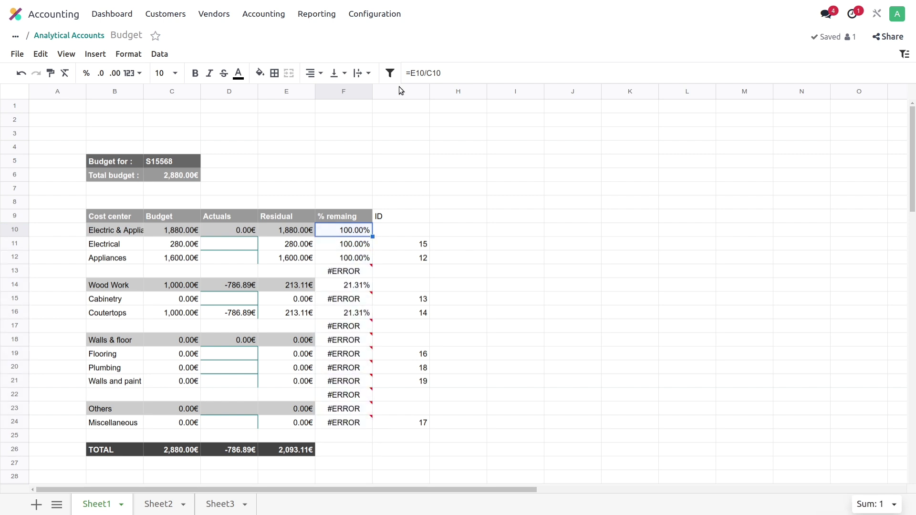
{"action": "left_click", "coordinate": [410, 74]}
{"action": "type", "text": "IFERR"}
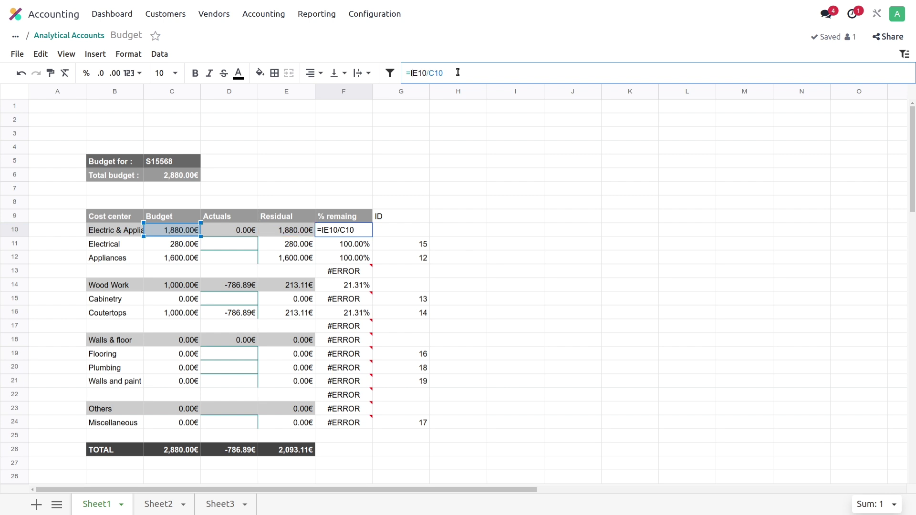
{"action": "type", "text": "OR("}
{"action": "left_click", "coordinate": [492, 71]}
{"action": "type", "text": ","}
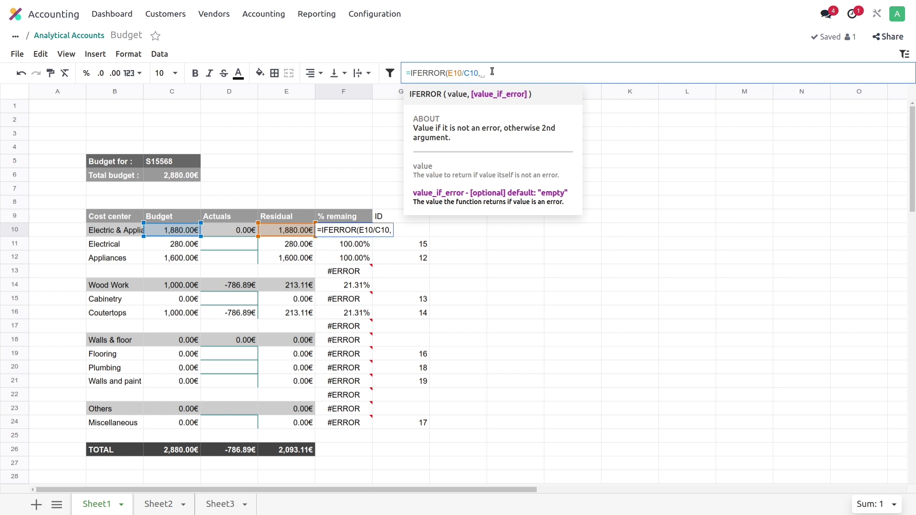
{"action": "key", "text": "Return"}
{"action": "left_click_drag", "start_coordinate": [371, 237], "coordinate": [372, 422]}
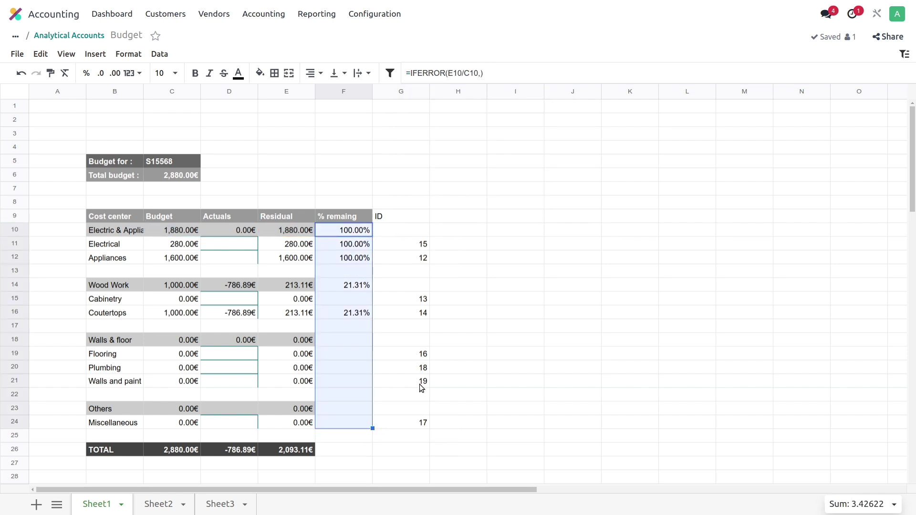
{"action": "left_click", "coordinate": [422, 388]}
{"action": "left_click", "coordinate": [370, 270]}
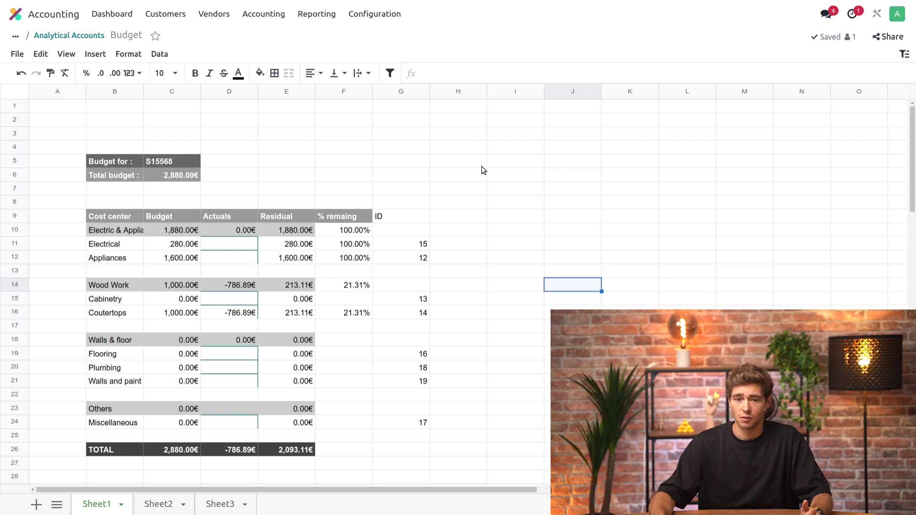
Open the draft Eureka Electticity vendor bill in Accounting
{"action": "left_click", "coordinate": [493, 189]}
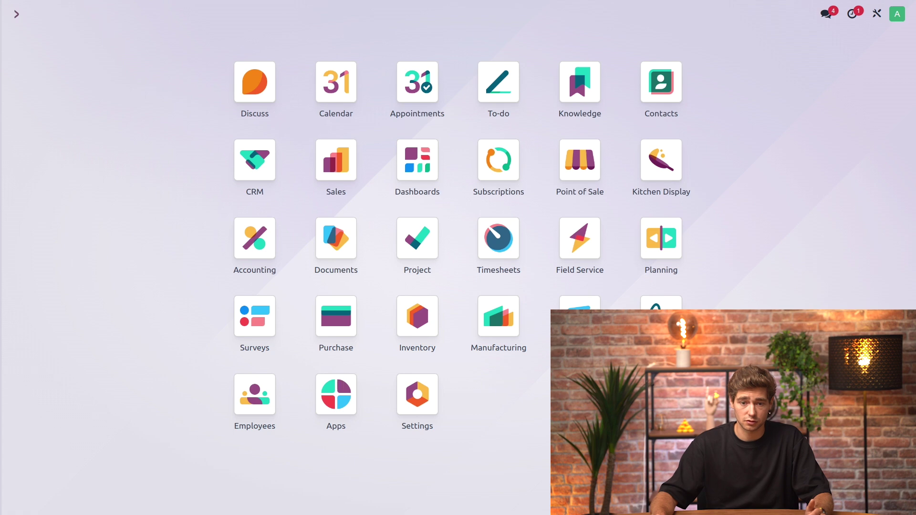
{"action": "left_click", "coordinate": [255, 238]}
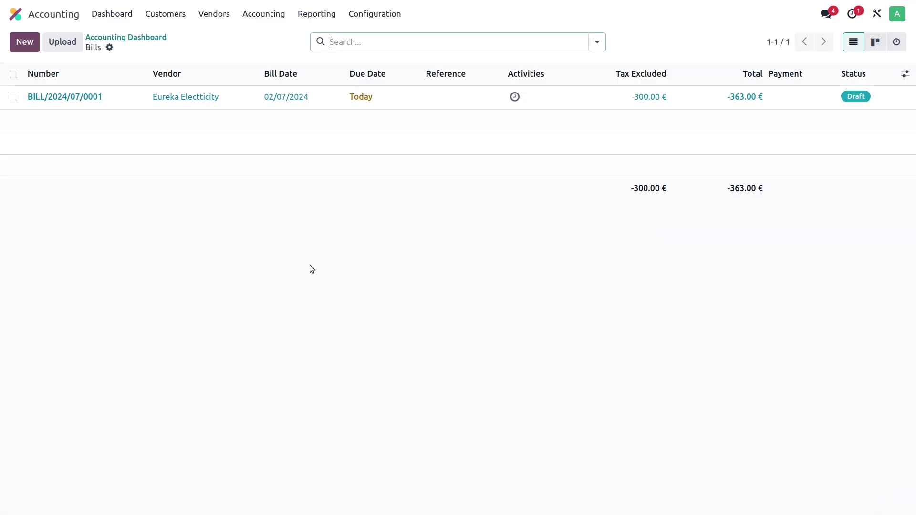
{"action": "left_click", "coordinate": [133, 97]}
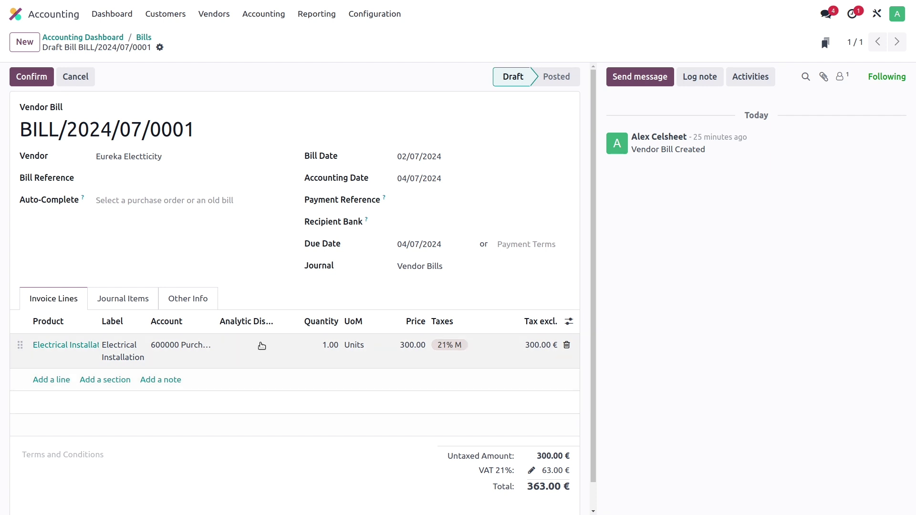
Assign the bill's Electrical Installation line to the budget's project and the Electrical work category at 100%, and confirm the bill
{"action": "left_click", "coordinate": [273, 356]}
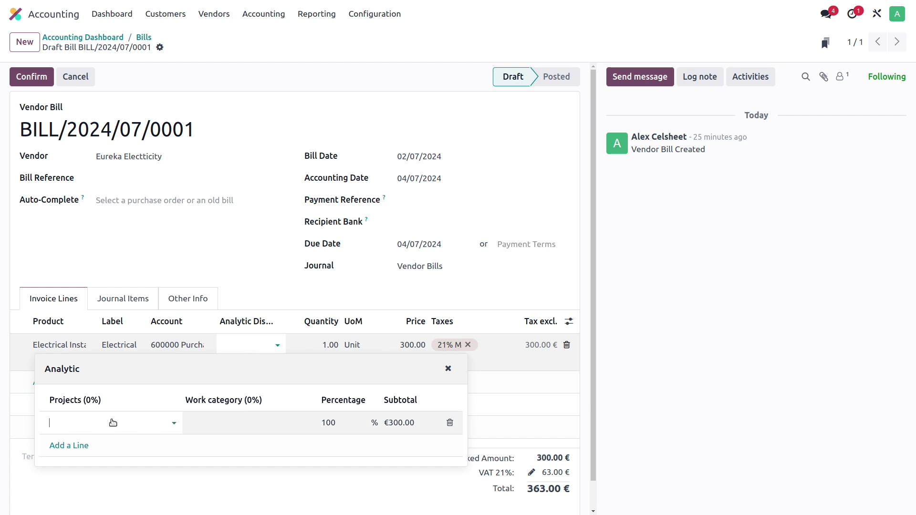
{"action": "left_click", "coordinate": [112, 422]}
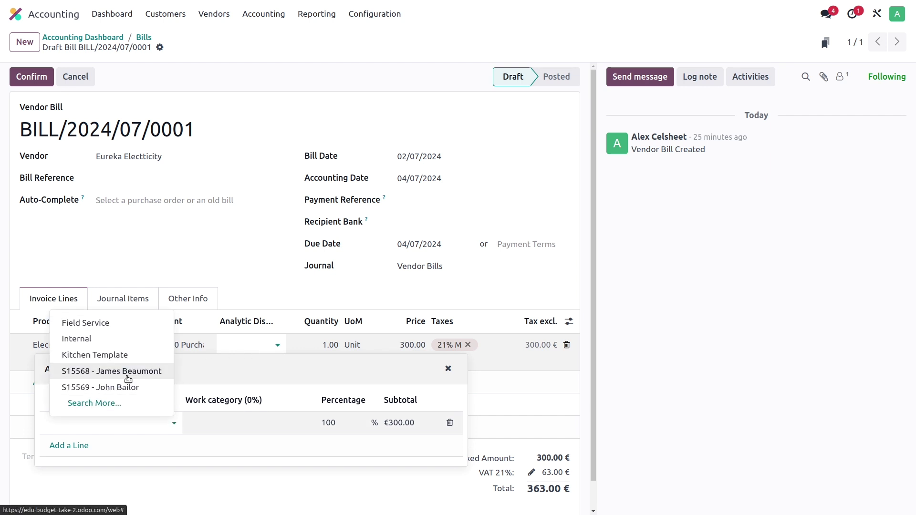
{"action": "left_click", "coordinate": [128, 377]}
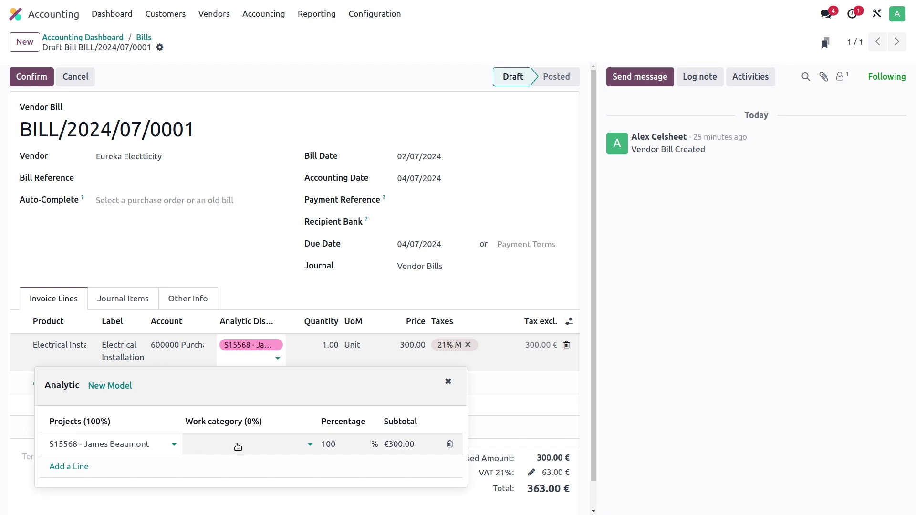
{"action": "left_click", "coordinate": [239, 450]}
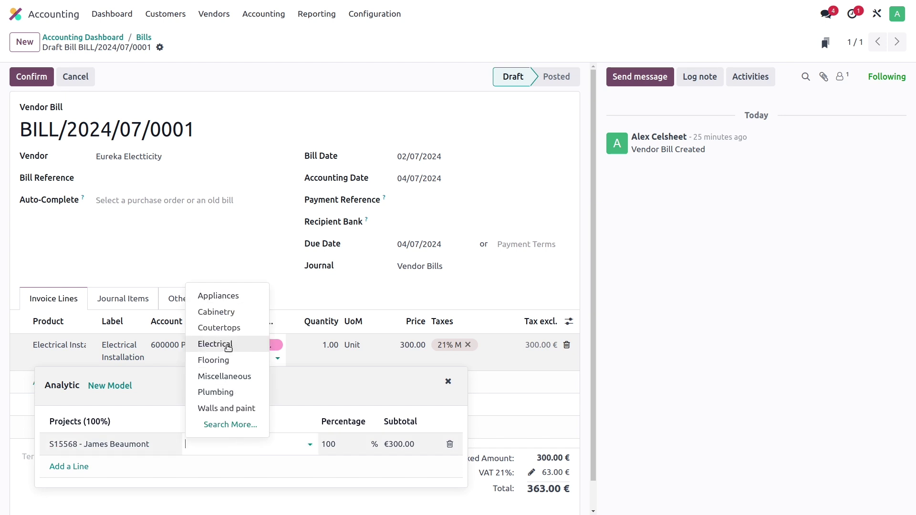
{"action": "left_click", "coordinate": [228, 346]}
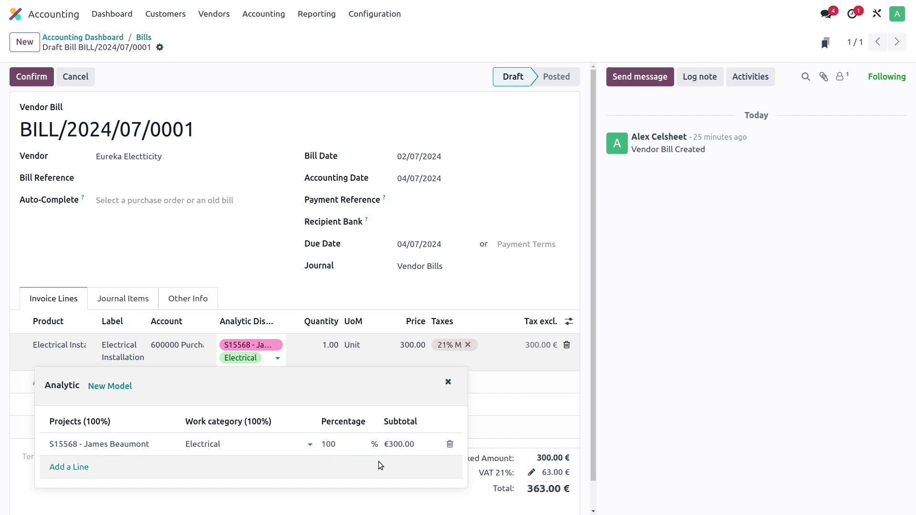
{"action": "left_click", "coordinate": [262, 112]}
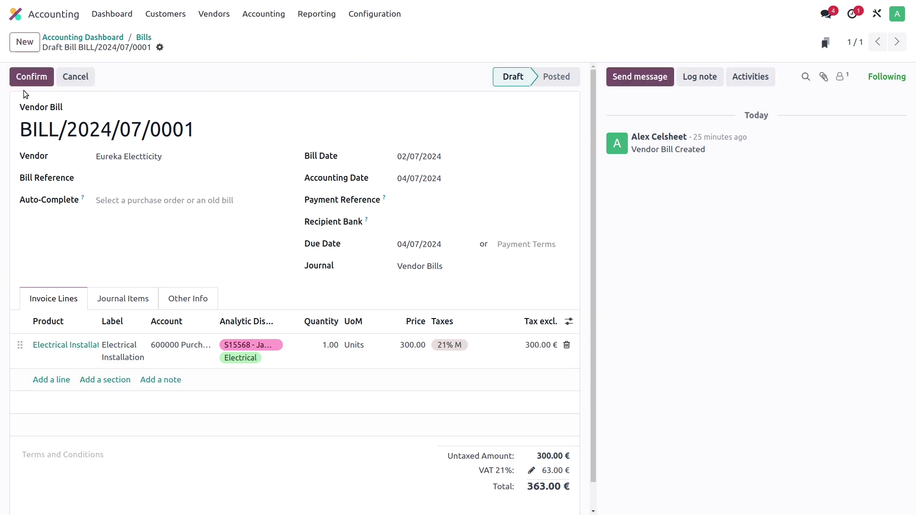
{"action": "left_click", "coordinate": [25, 76]}
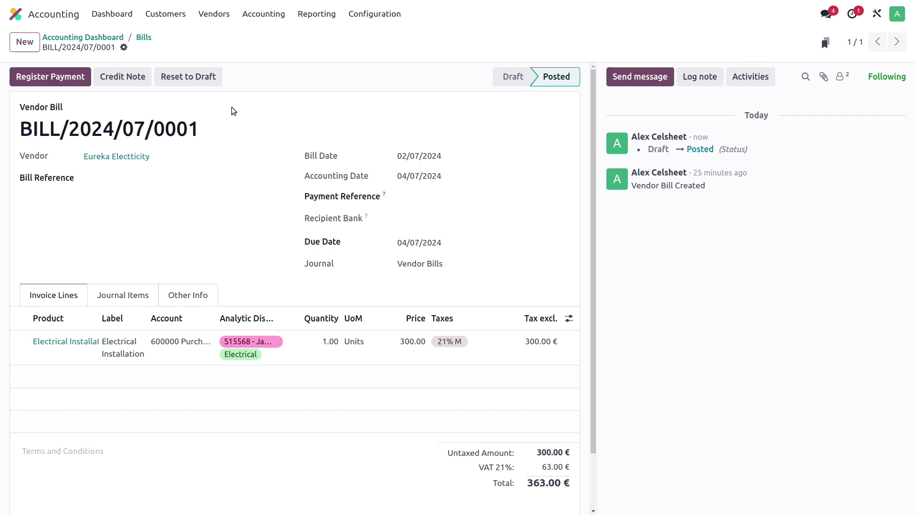
Switch to Documents and reopen the Budget spreadsheet
{"action": "left_click", "coordinate": [16, 14]}
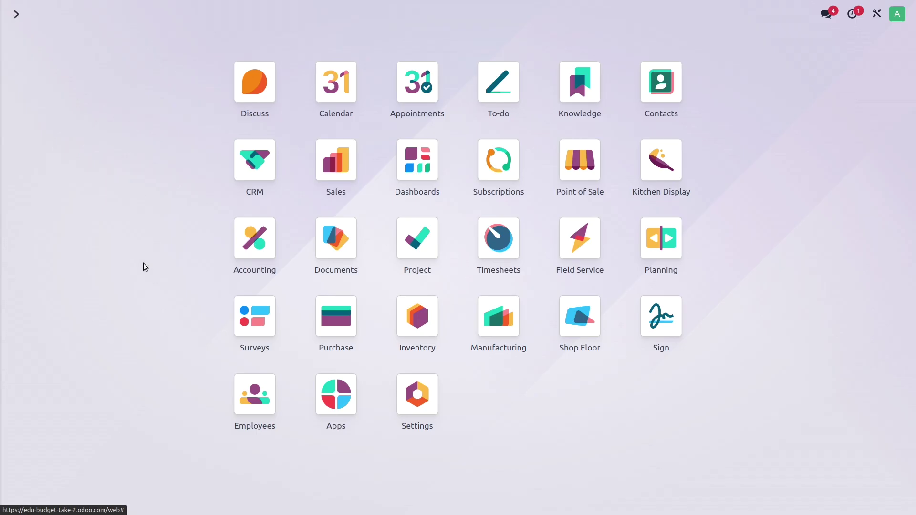
{"action": "left_click", "coordinate": [401, 185]}
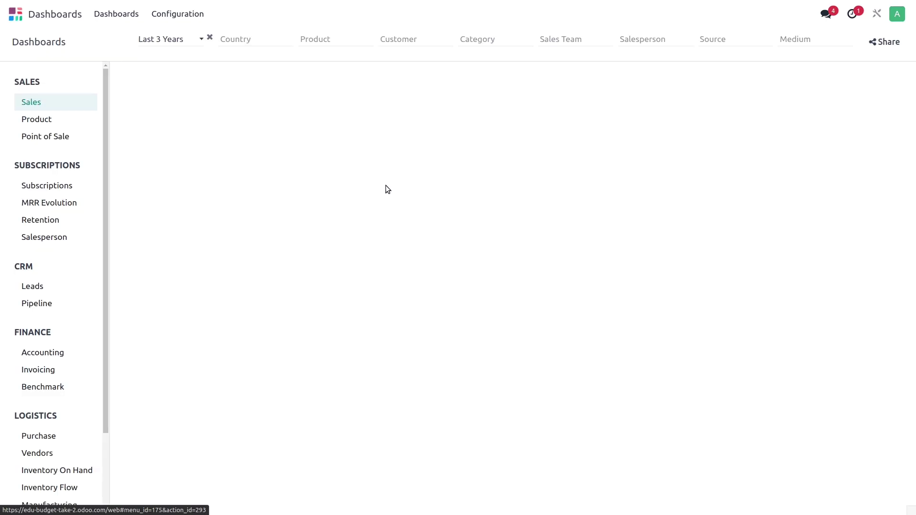
{"action": "left_click", "coordinate": [16, 14]}
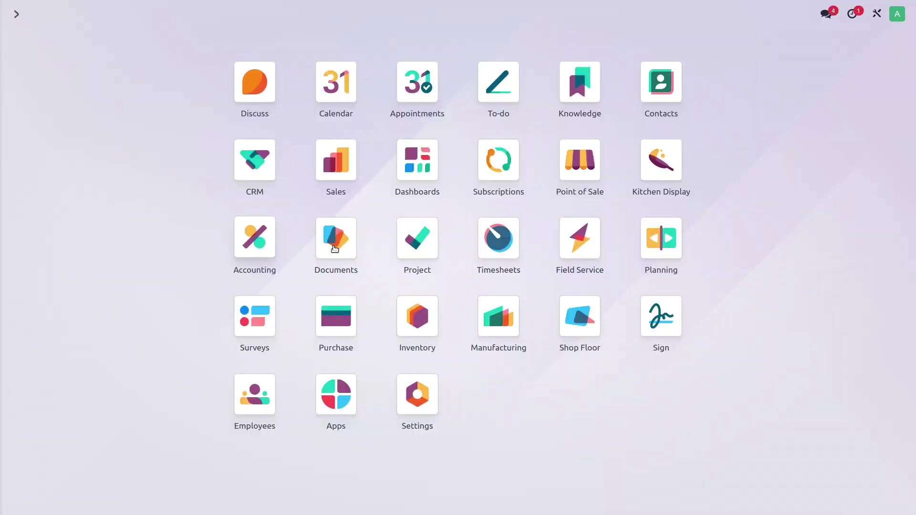
{"action": "left_click", "coordinate": [336, 241]}
{"action": "left_click", "coordinate": [192, 129]}
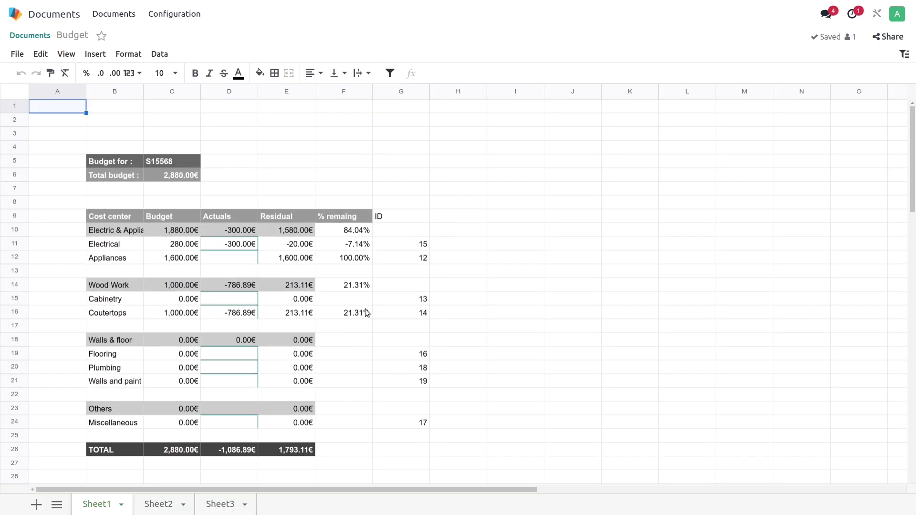
Check the Electrical row's Actuals in D11 and % remaining in F11 against the confirmed bill
{"action": "left_click", "coordinate": [357, 251]}
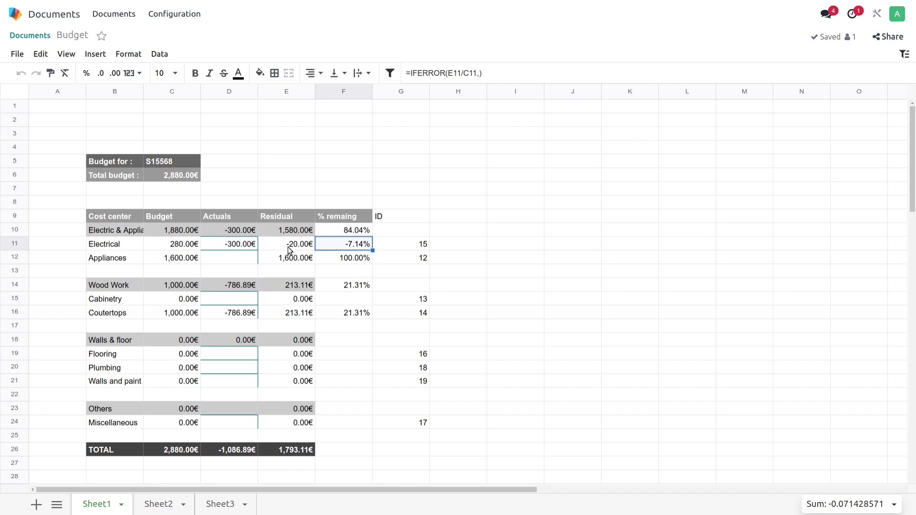
{"action": "left_click", "coordinate": [220, 248]}
{"action": "left_click", "coordinate": [526, 262]}
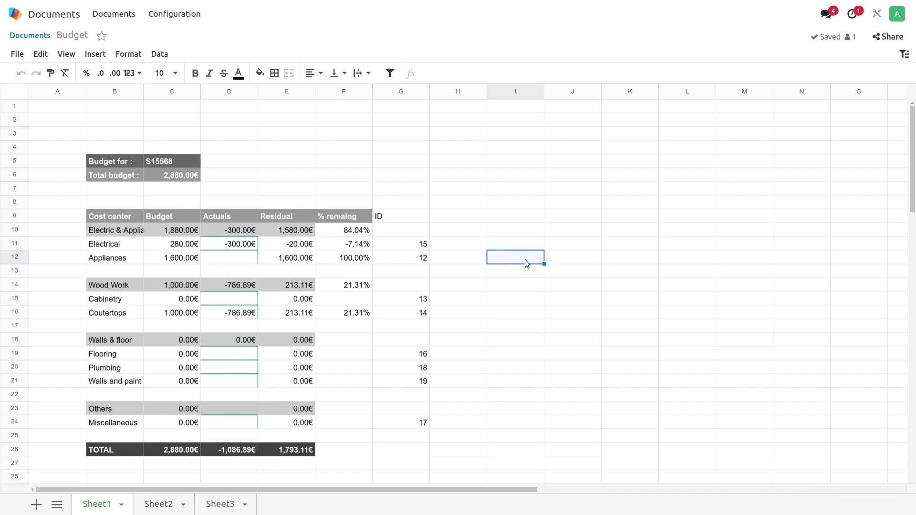
{"action": "left_click", "coordinate": [356, 248]}
{"action": "left_click", "coordinate": [498, 230]}
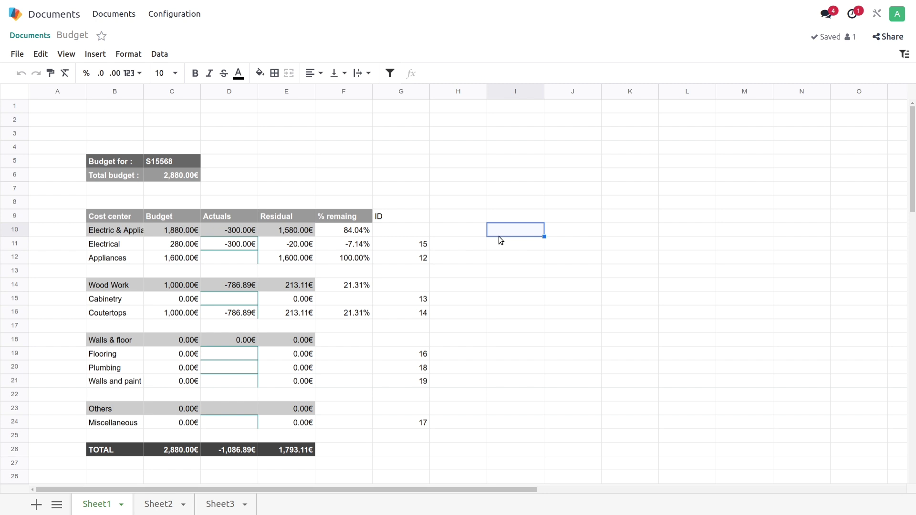